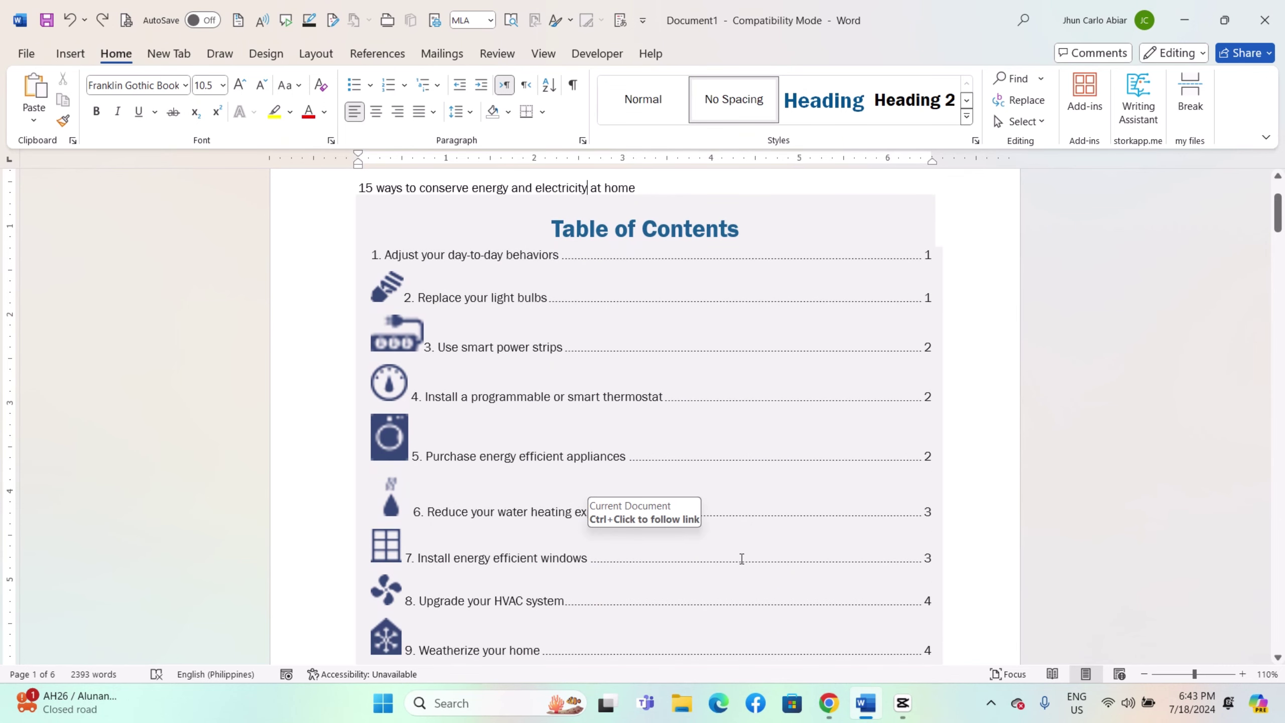
pyautogui.scroll(1, 741, 559)
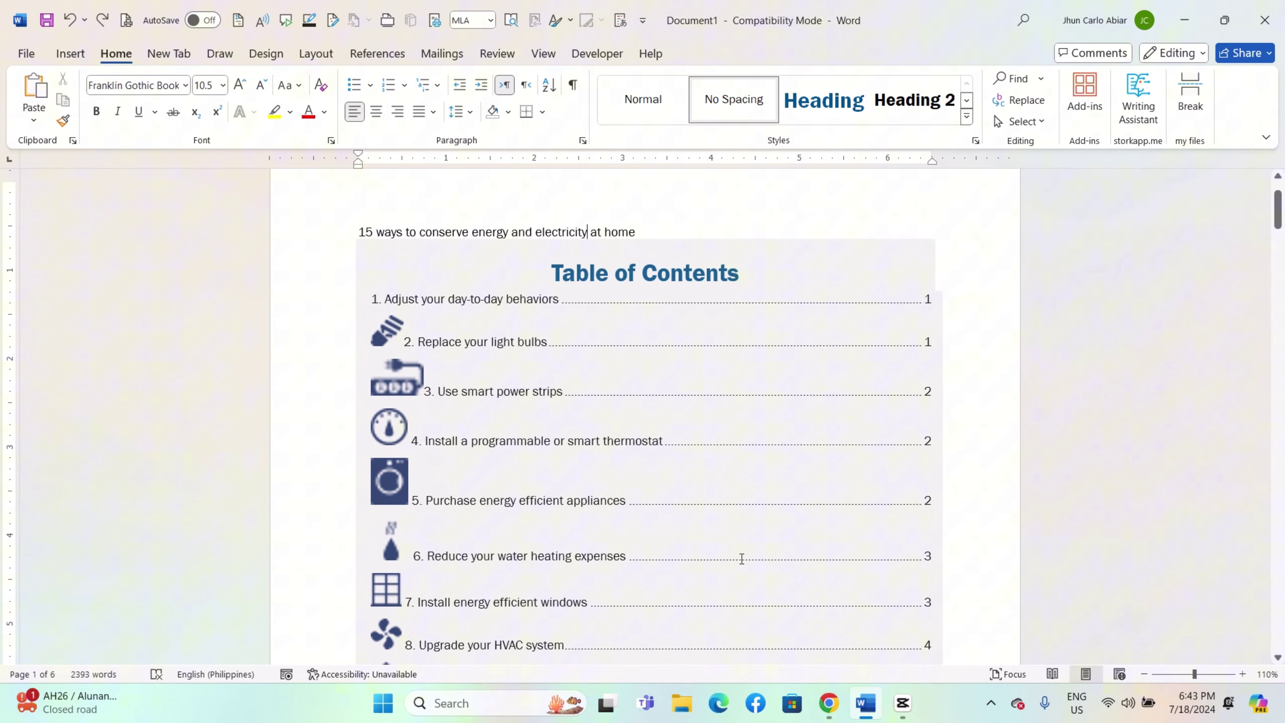
pyautogui.scroll(1, 741, 558)
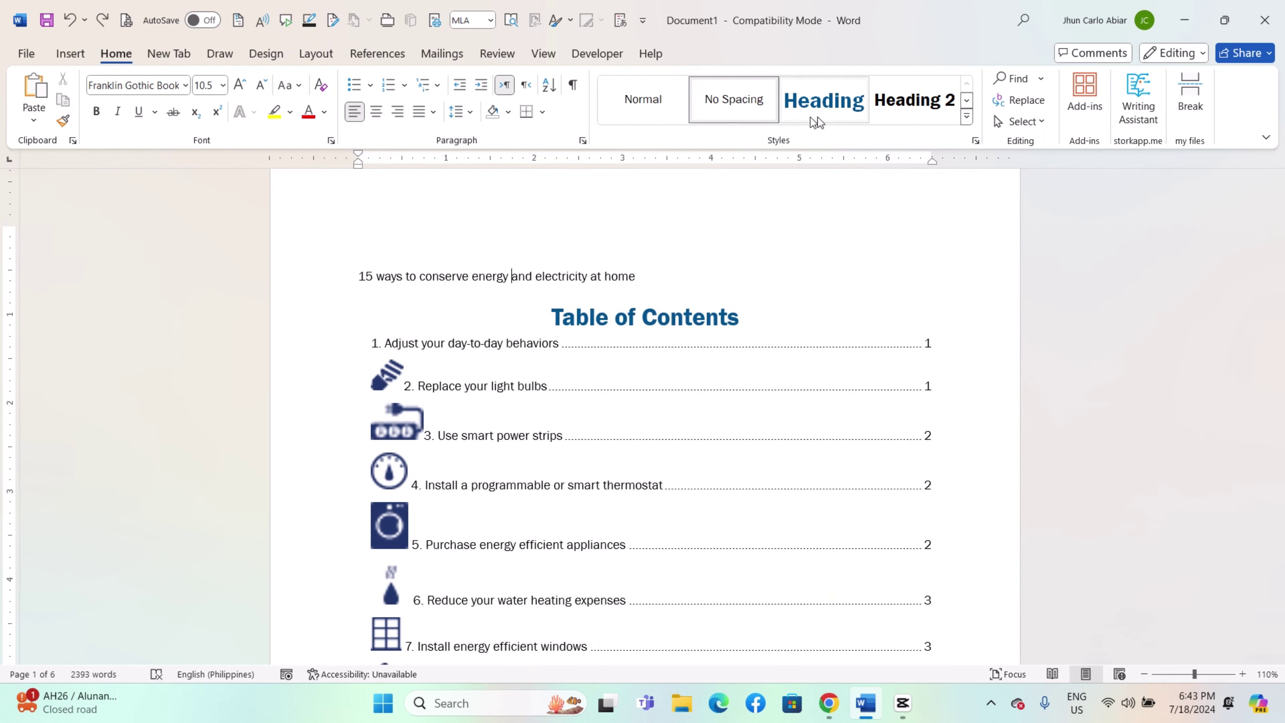
# Apply the Heading style to the document title, then click into the table of contents.
pyautogui.click(833, 108)
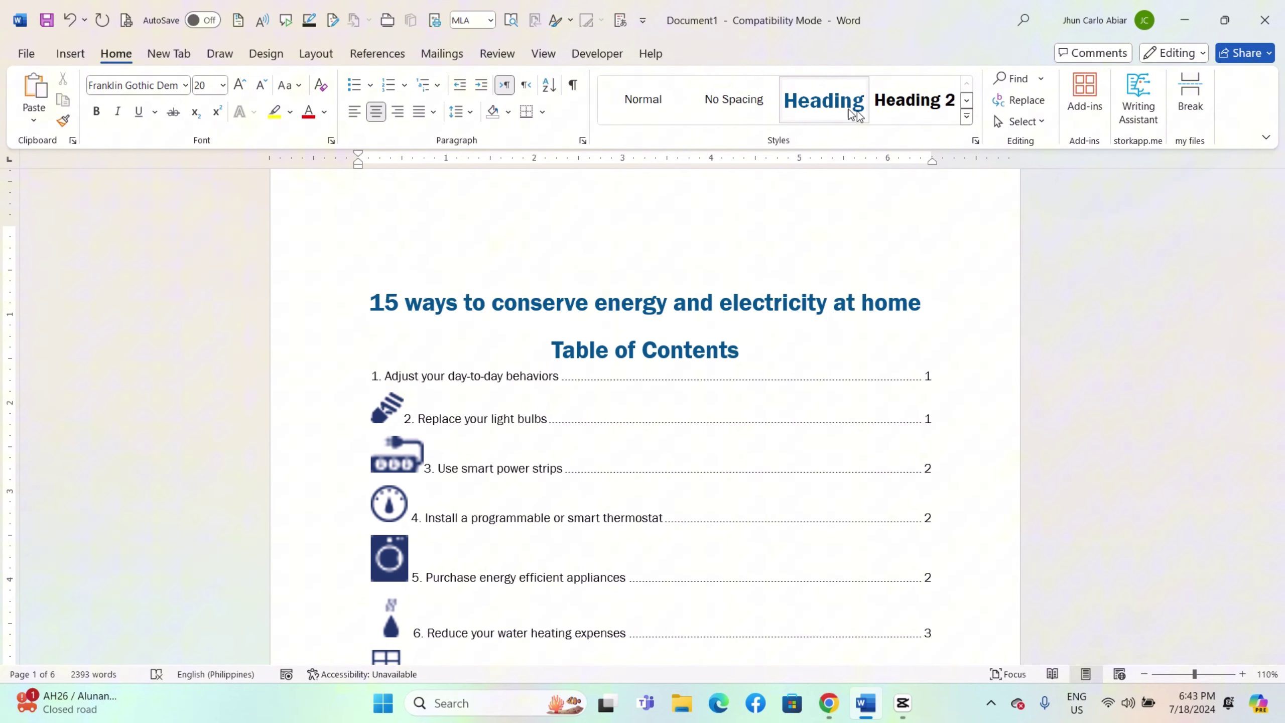
pyautogui.click(627, 421)
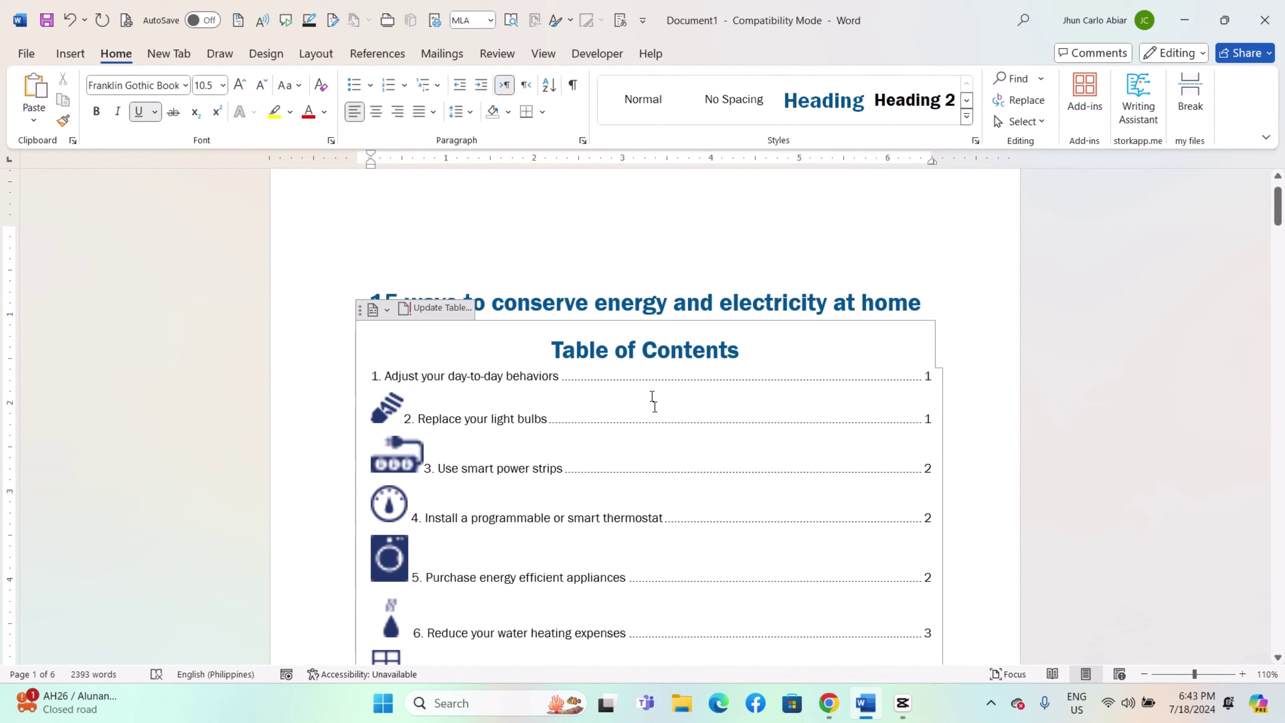
# Update the entire table of contents so the title becomes its first entry.
pyautogui.click(372, 58)
pyautogui.click(98, 101)
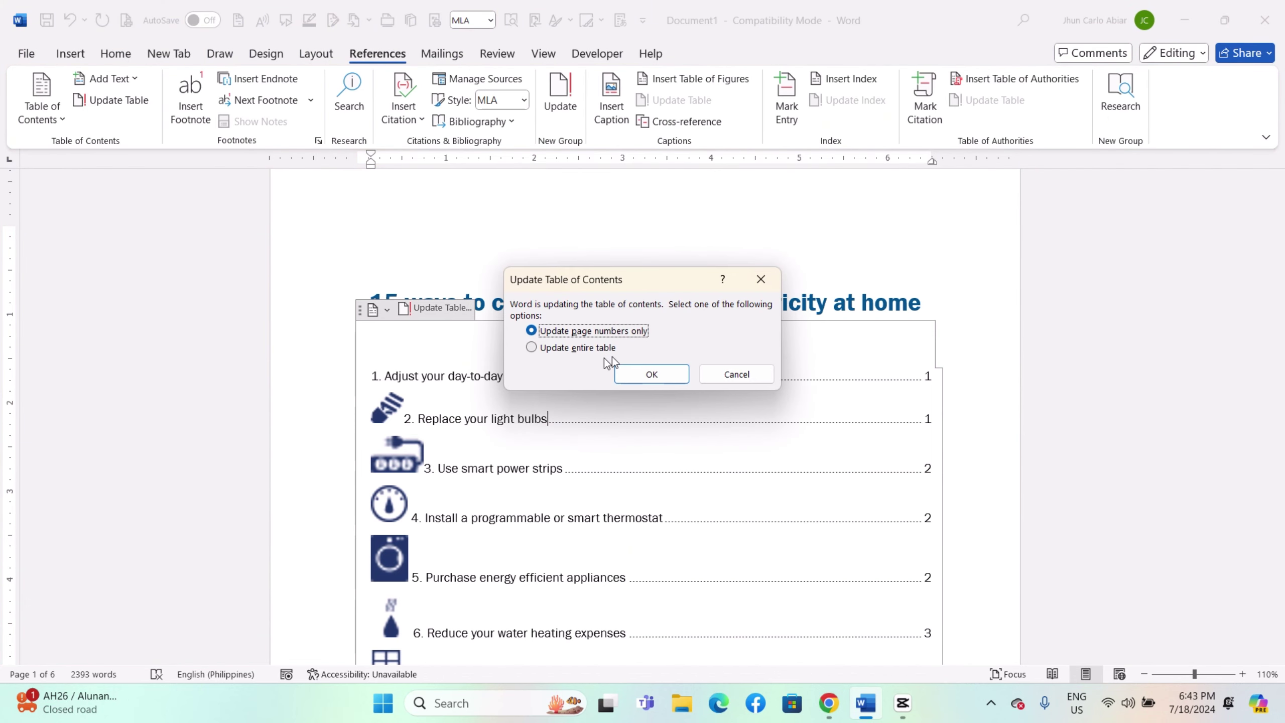
pyautogui.click(532, 348)
pyautogui.click(643, 373)
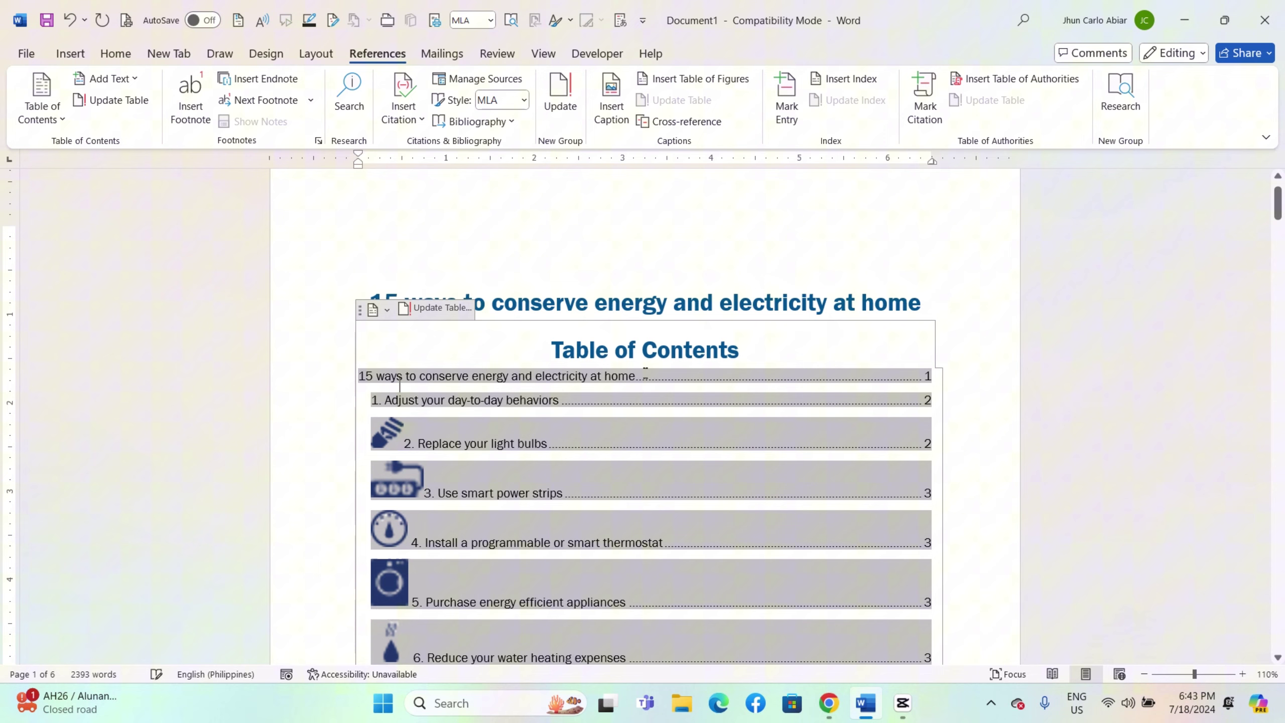
pyautogui.scroll(-1, 588, 545)
pyautogui.scroll(-2, 912, 474)
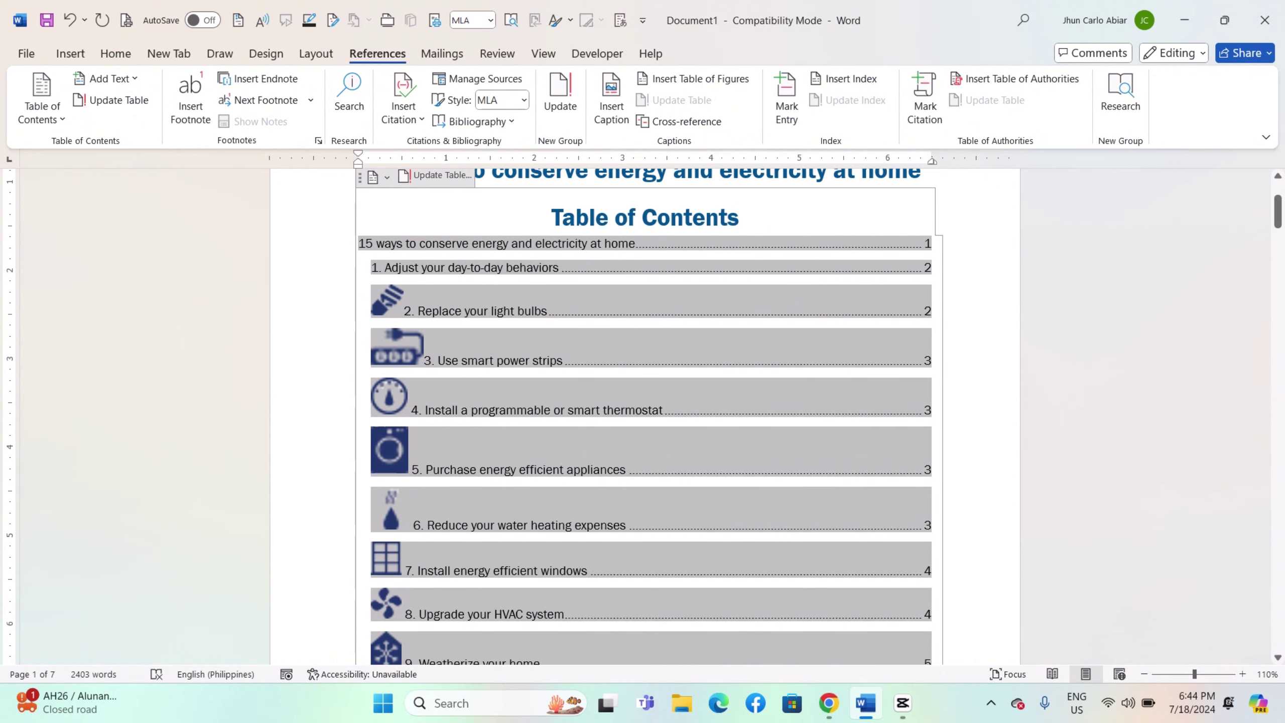
pyautogui.click(924, 409)
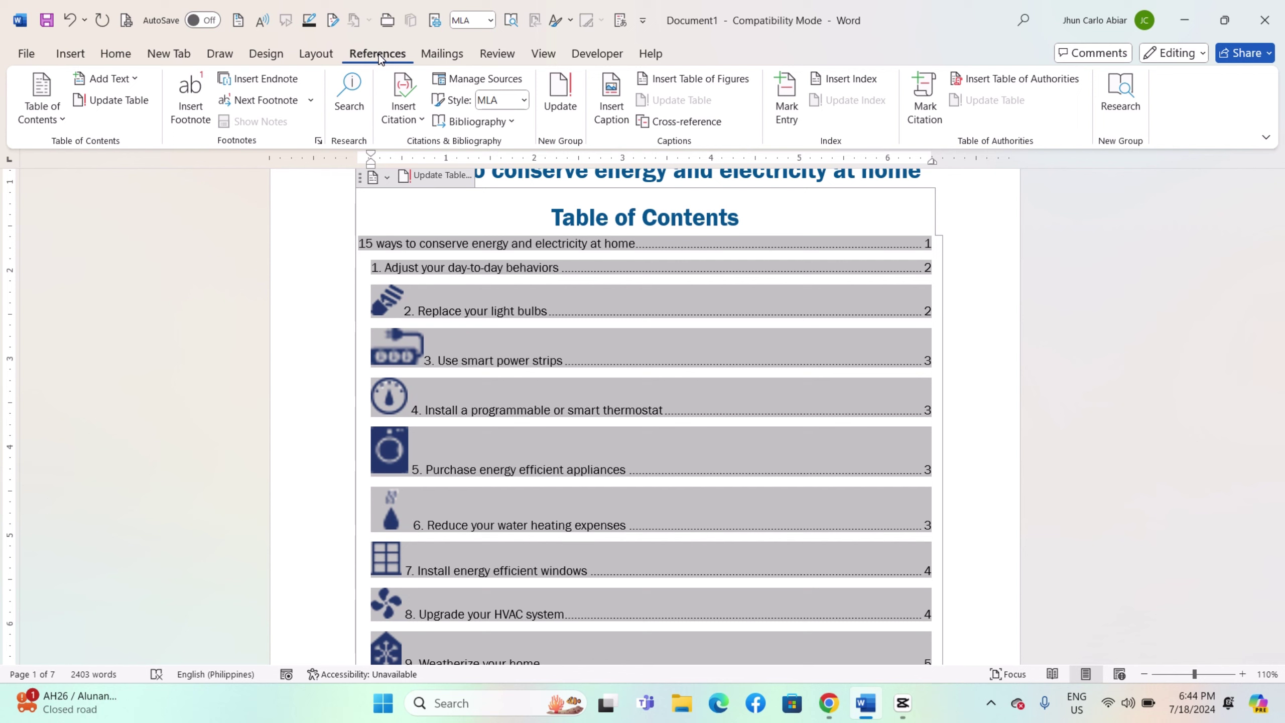
# Update page numbers only, then replace the contents with the Manual Table layout.
pyautogui.click(111, 100)
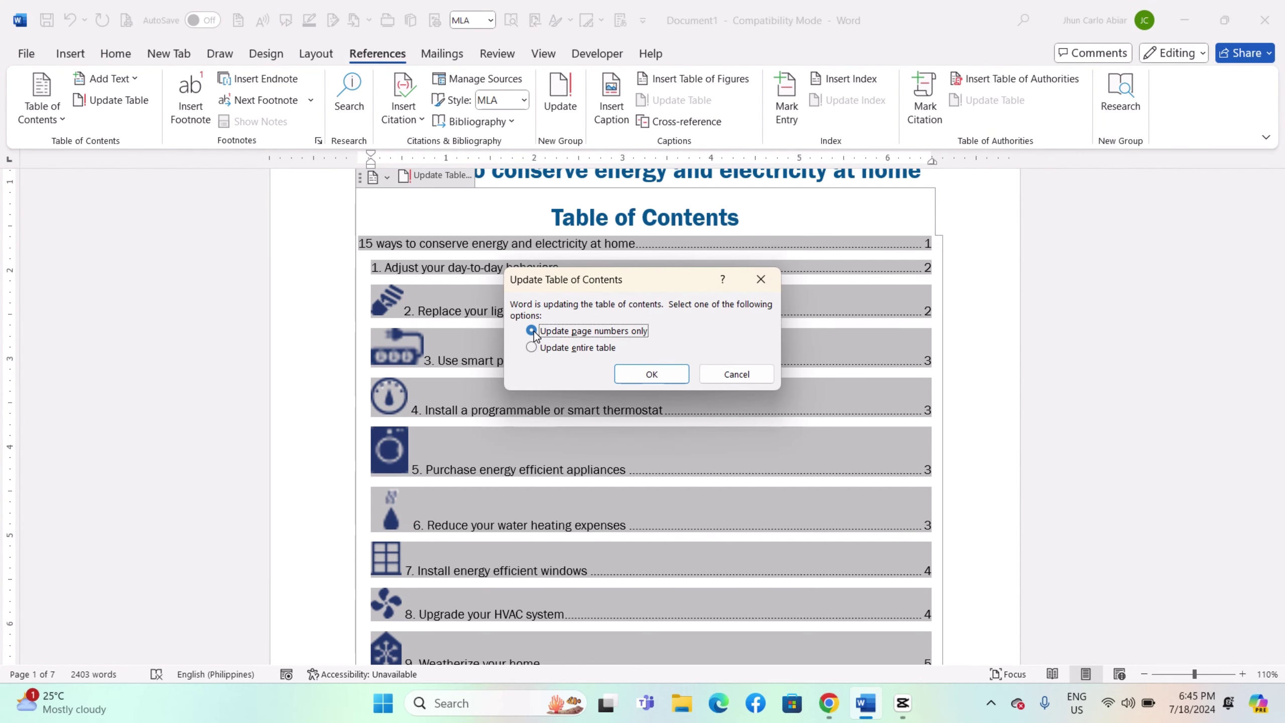
pyautogui.click(658, 373)
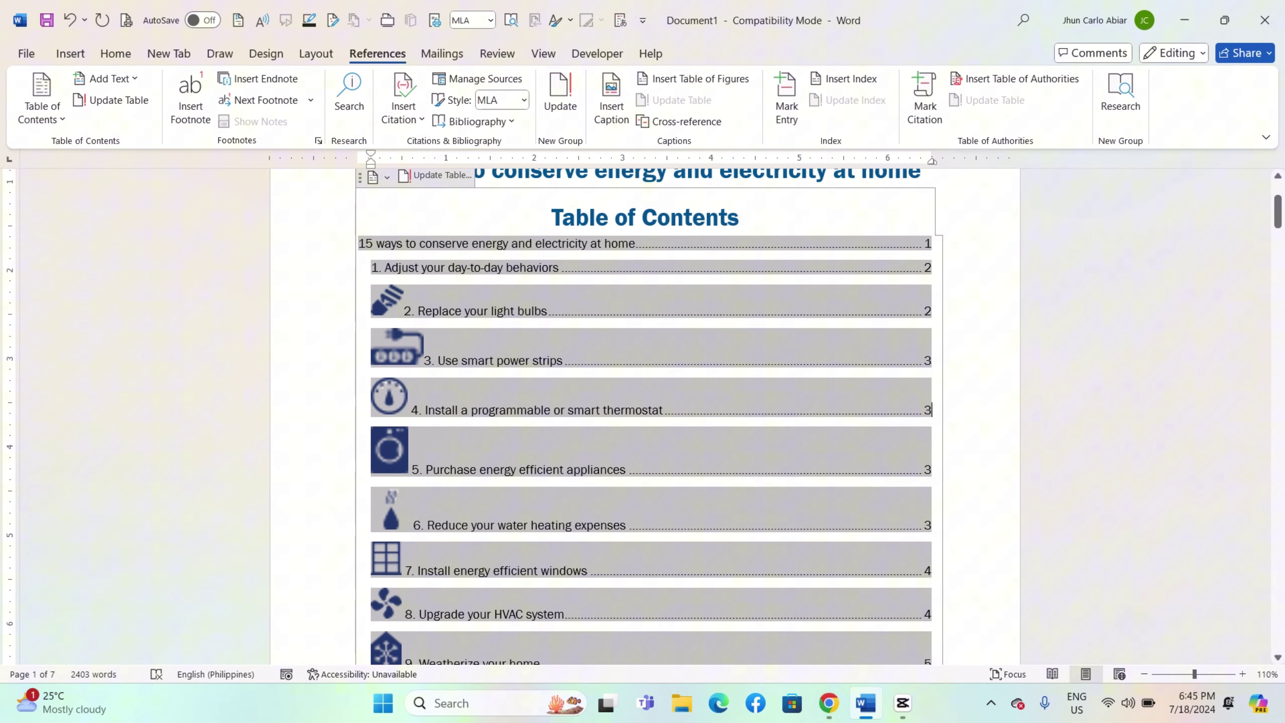
pyautogui.scroll(-3, 642, 417)
pyautogui.scroll(2, 643, 417)
pyautogui.scroll(2, 642, 417)
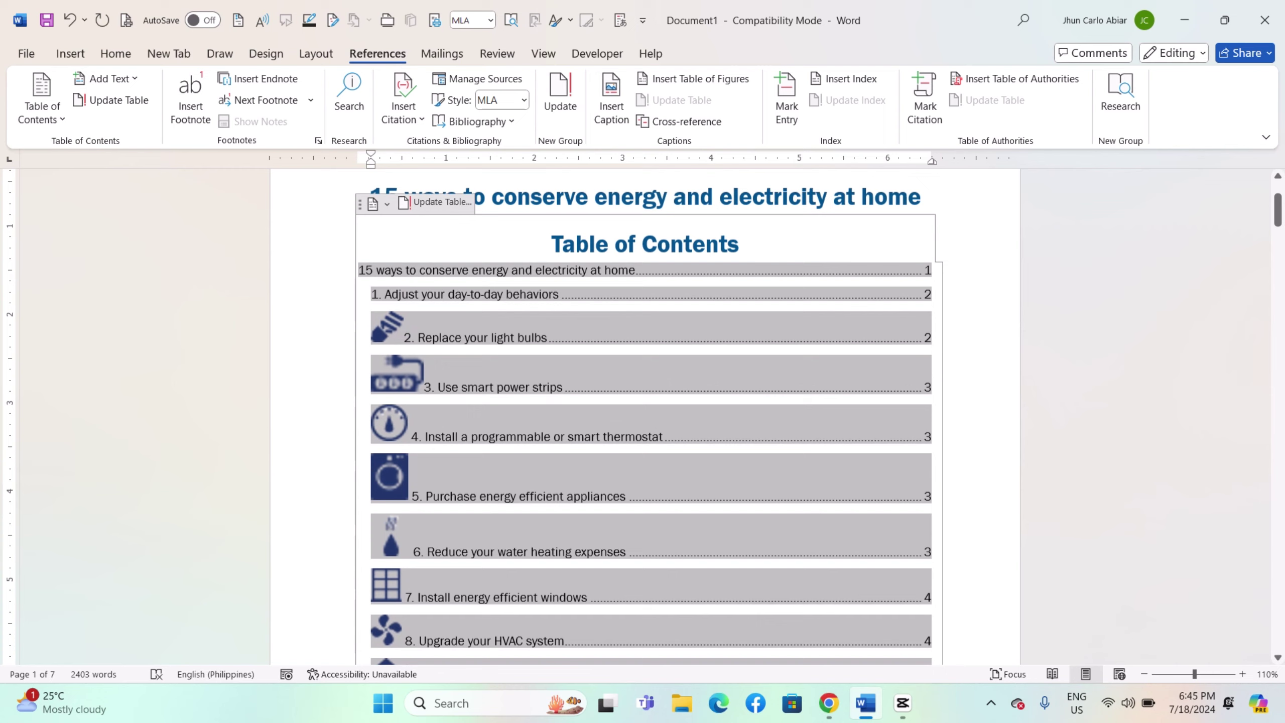
pyautogui.scroll(-2, 643, 417)
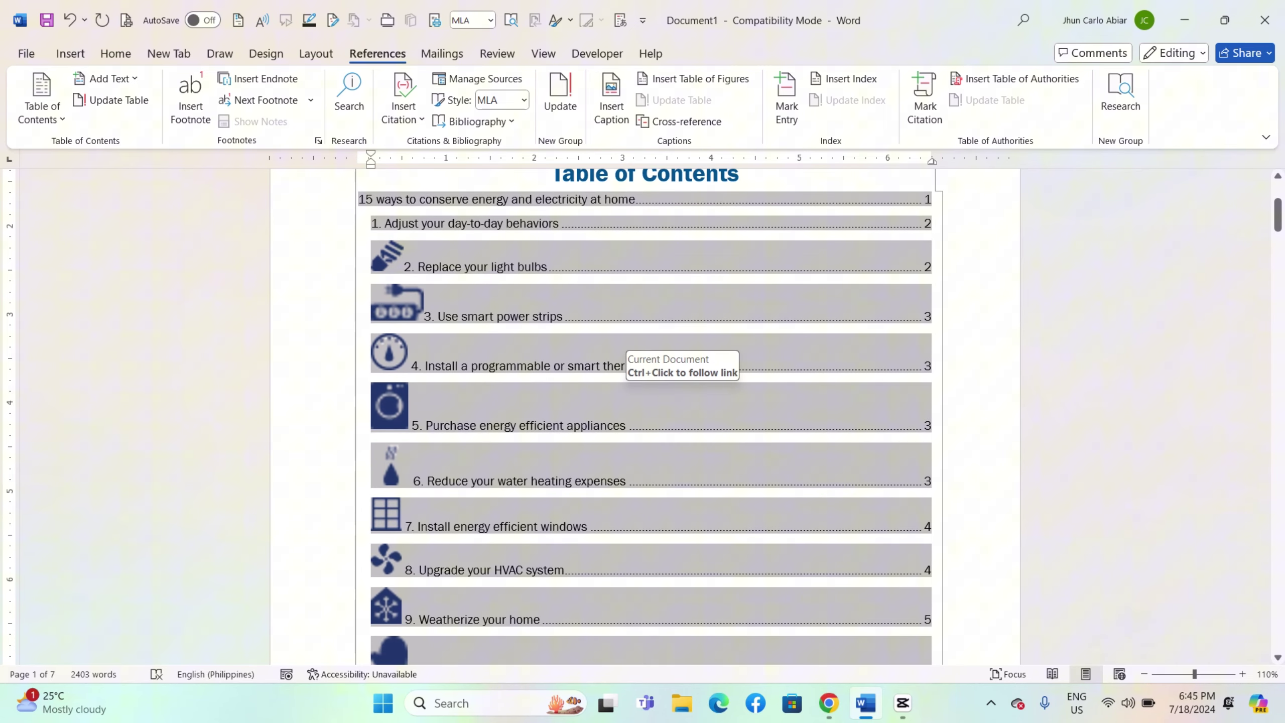
pyautogui.scroll(1, 797, 416)
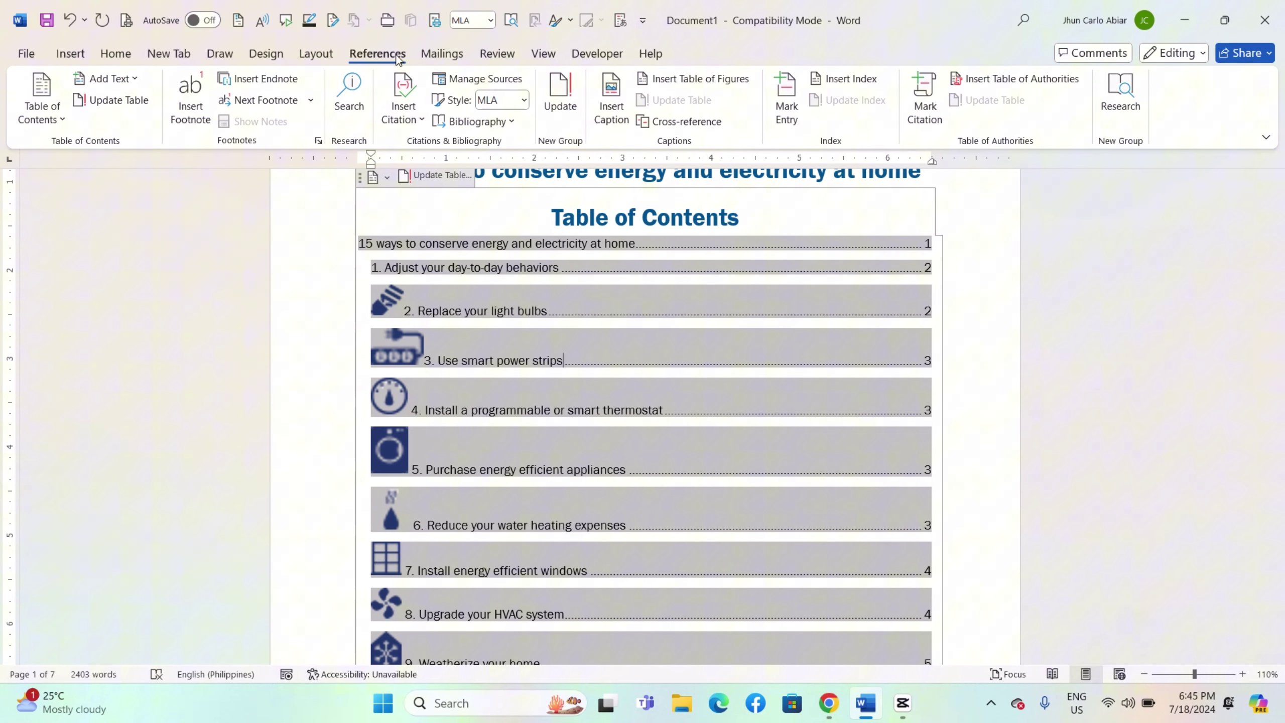
pyautogui.click(63, 120)
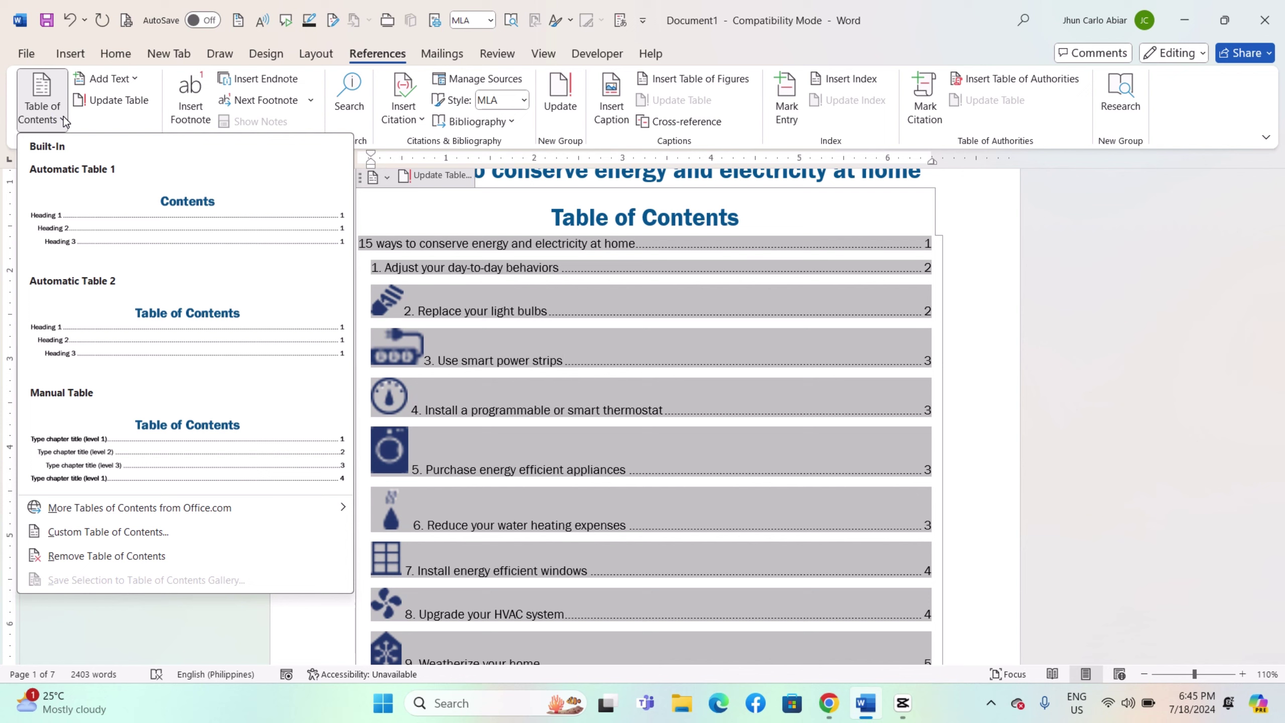
pyautogui.click(178, 419)
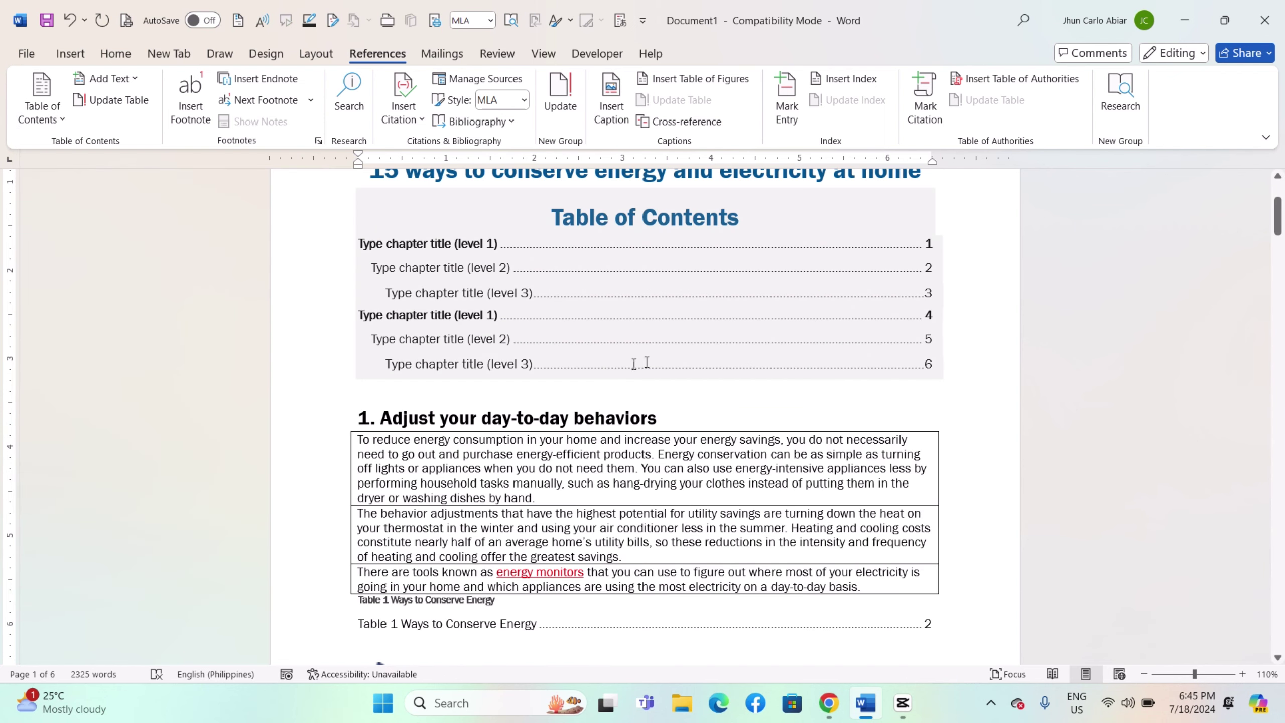
# Open the Modify Style settings for TOC 2 from the Home Styles pane.
pyautogui.click(115, 53)
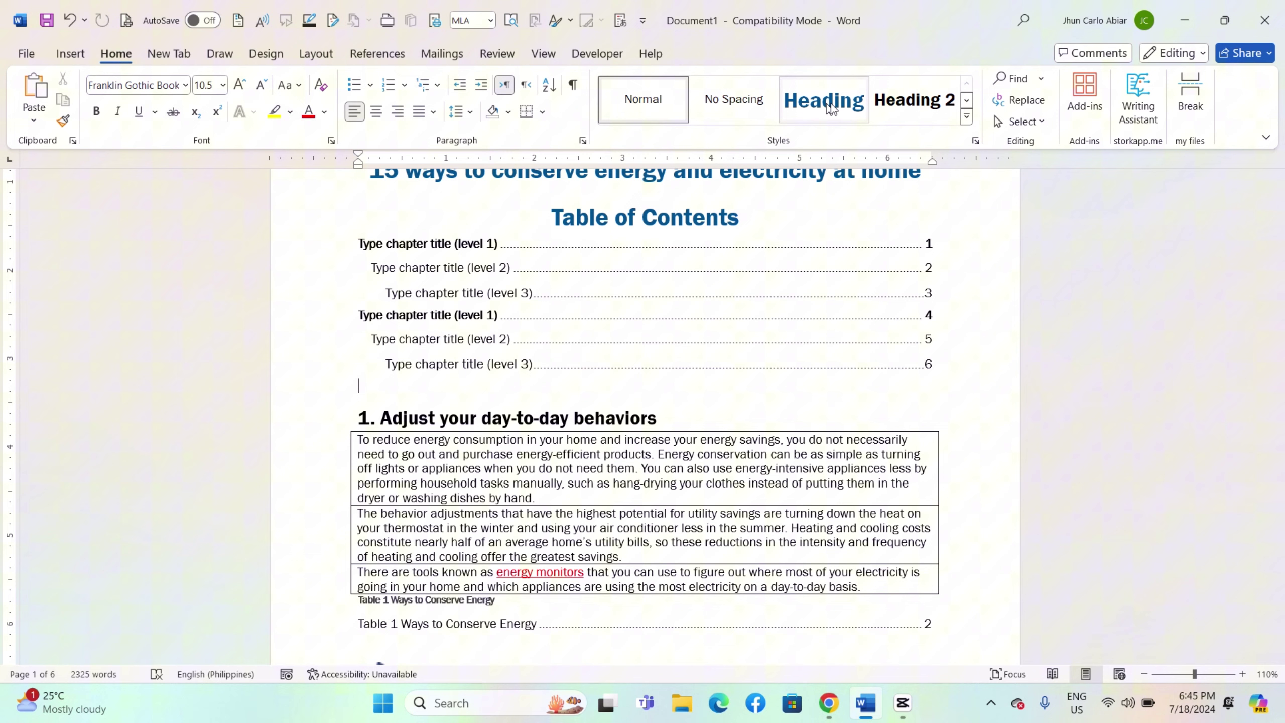
pyautogui.click(975, 142)
pyautogui.scroll(1, 605, 450)
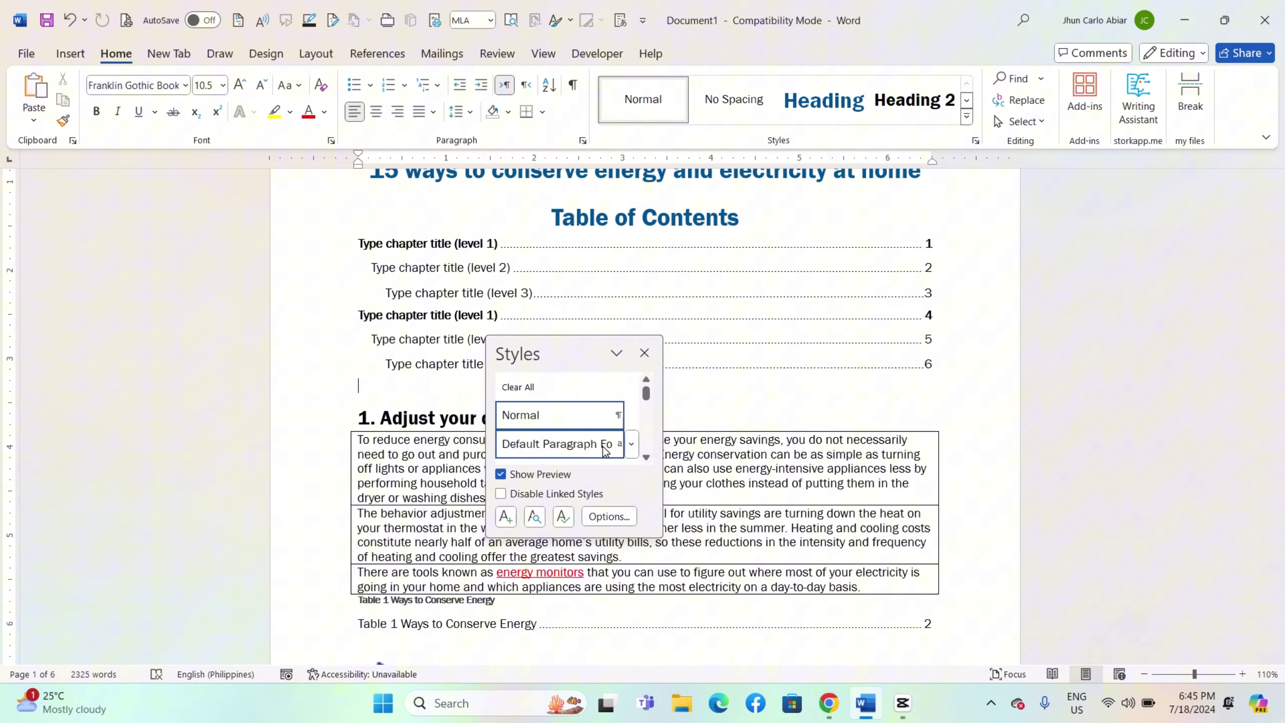
pyautogui.scroll(-3, 604, 449)
pyautogui.scroll(-3, 605, 449)
pyautogui.scroll(-3, 605, 450)
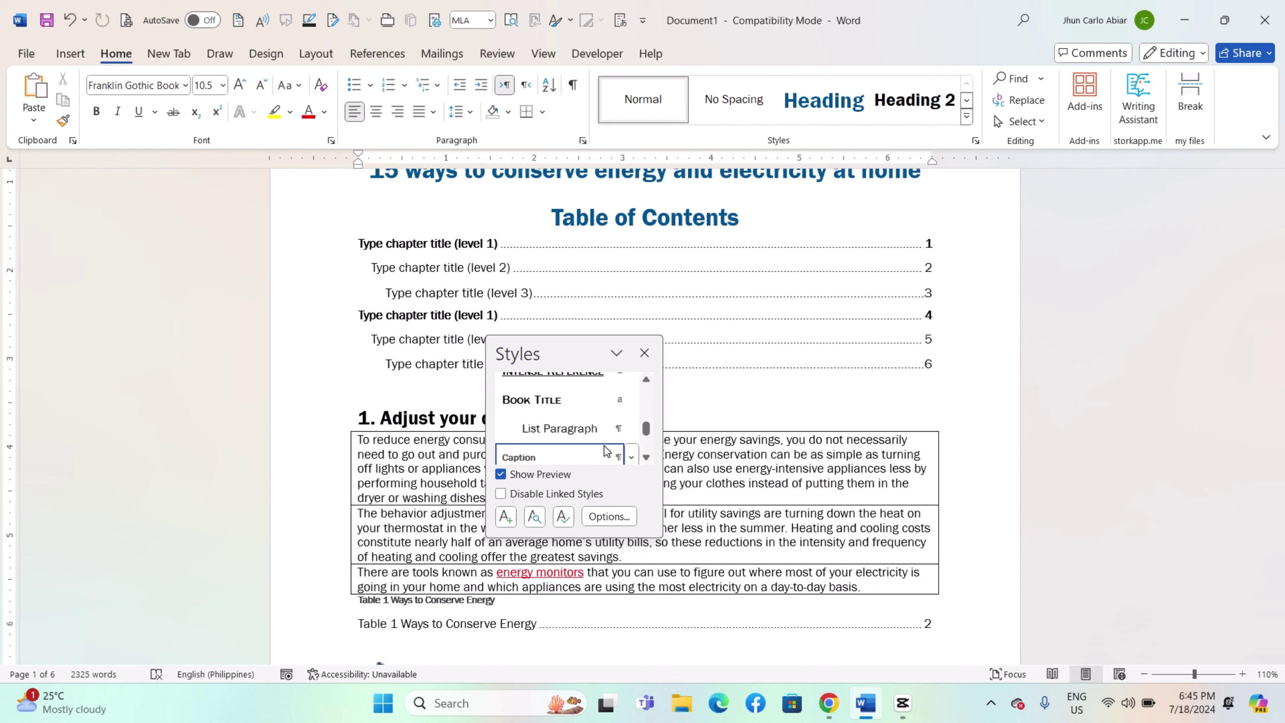
pyautogui.scroll(-3, 605, 450)
pyautogui.rightClick(557, 394)
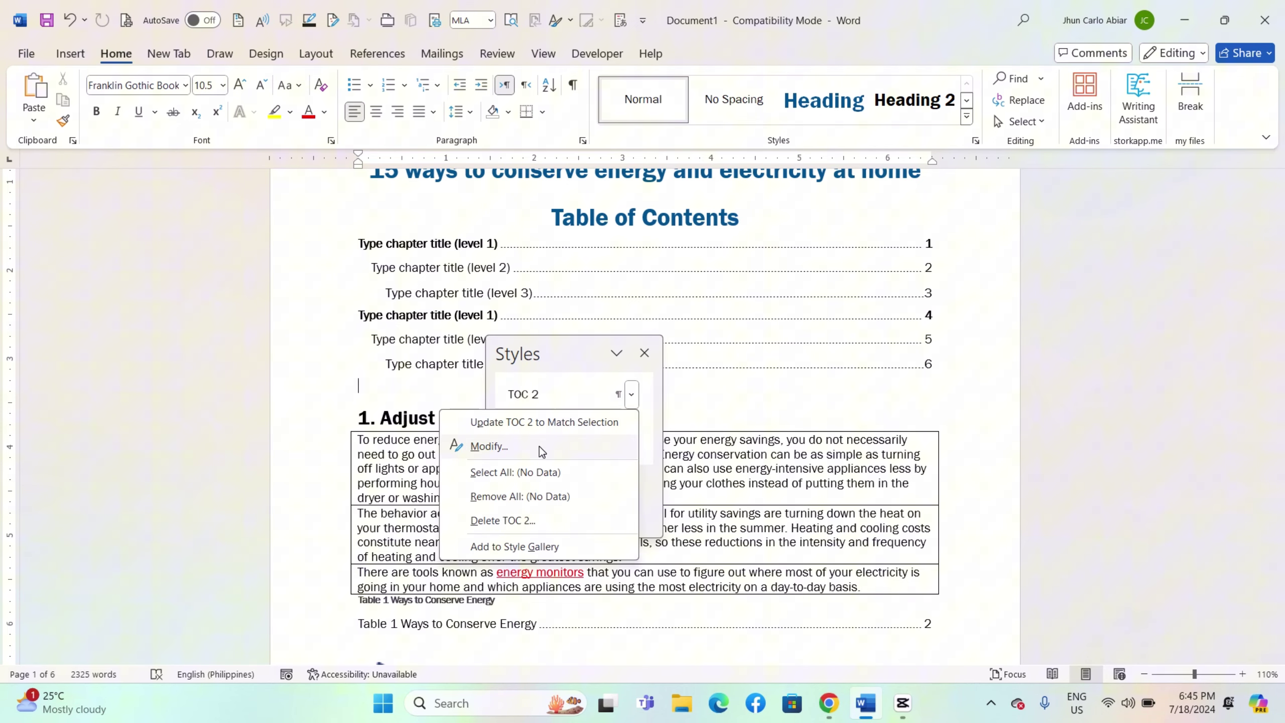
pyautogui.click(539, 446)
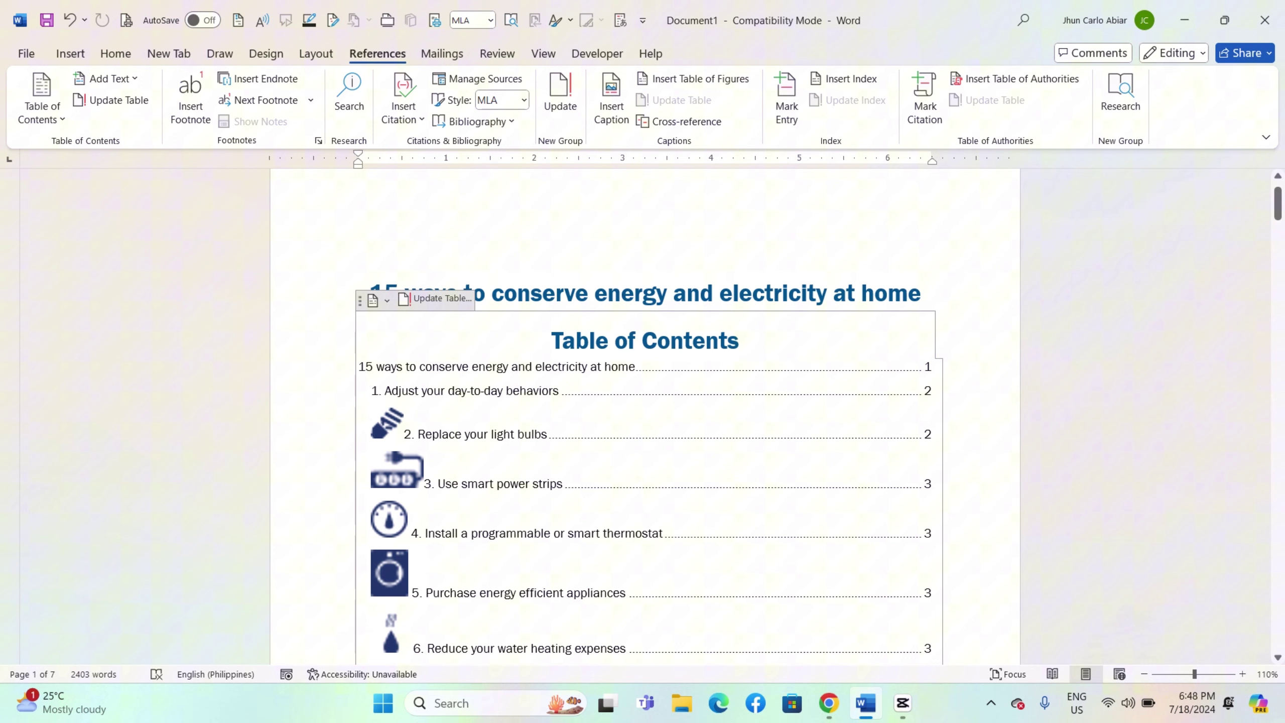
pyautogui.scroll(-1, 1283, 249)
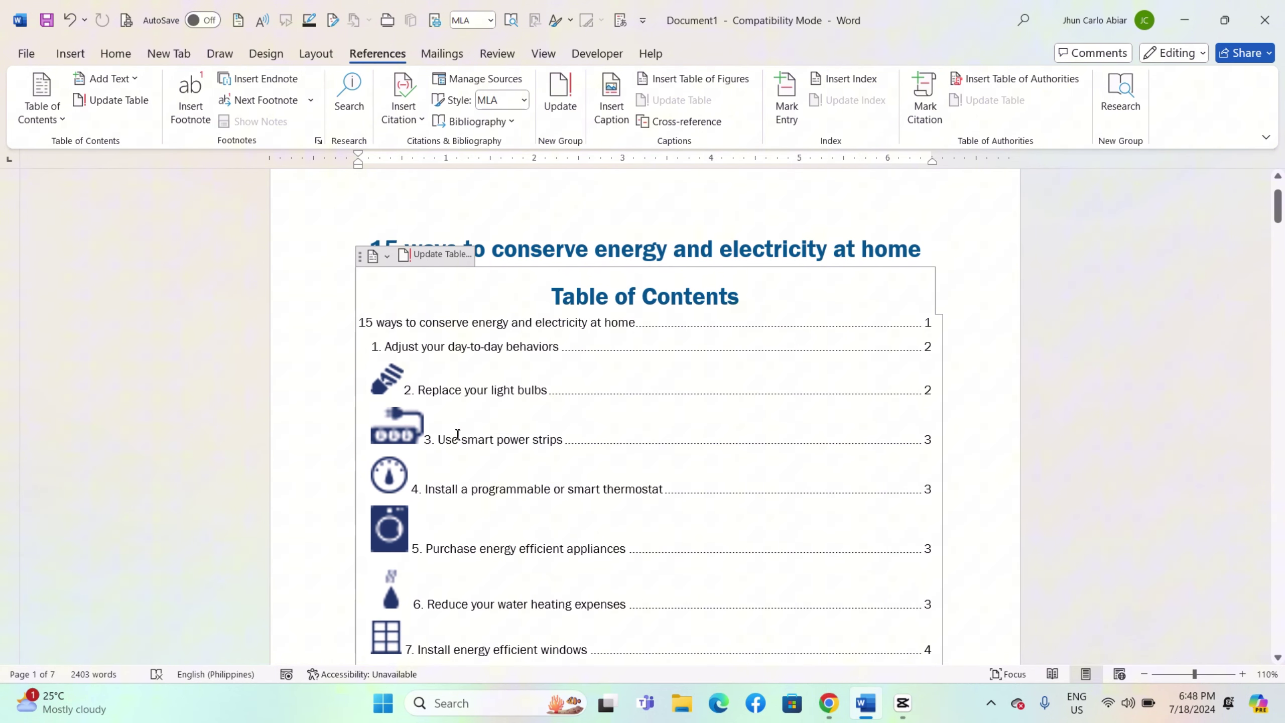
pyautogui.scroll(-1, 461, 450)
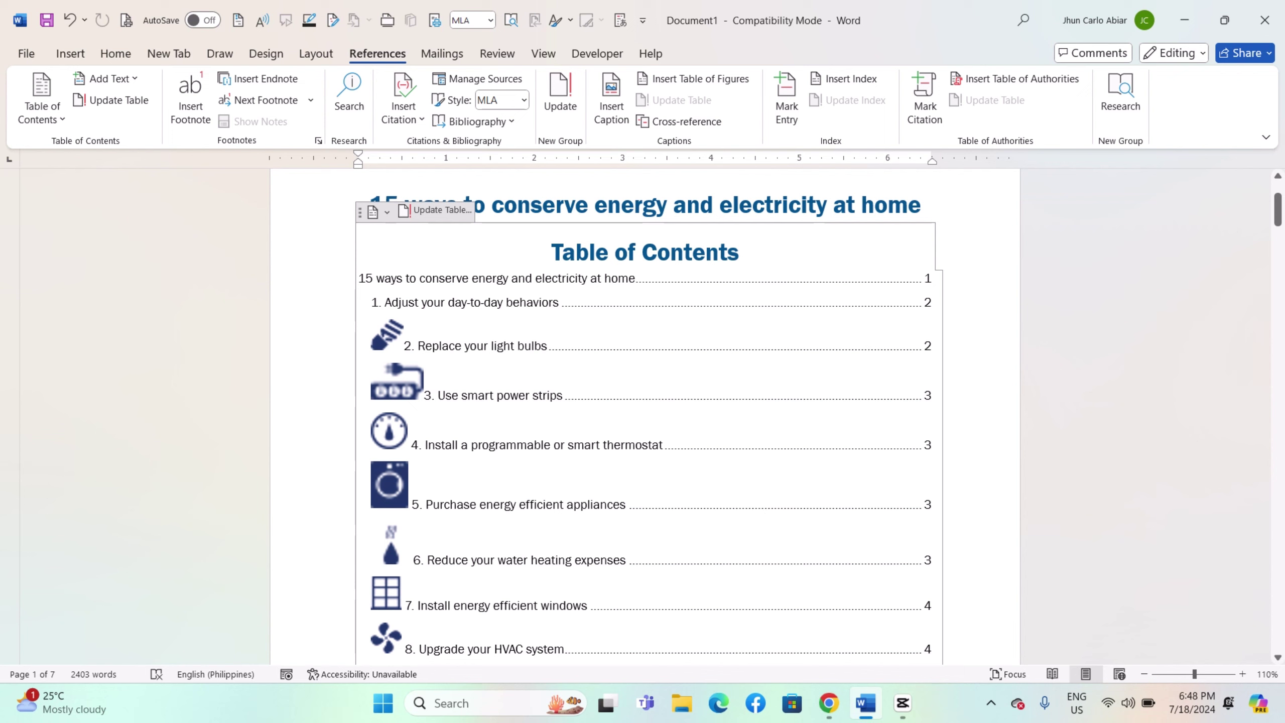
# Replace the contents with Automatic Table 1 headed 'Contents', then click inside it.
pyautogui.click(562, 380)
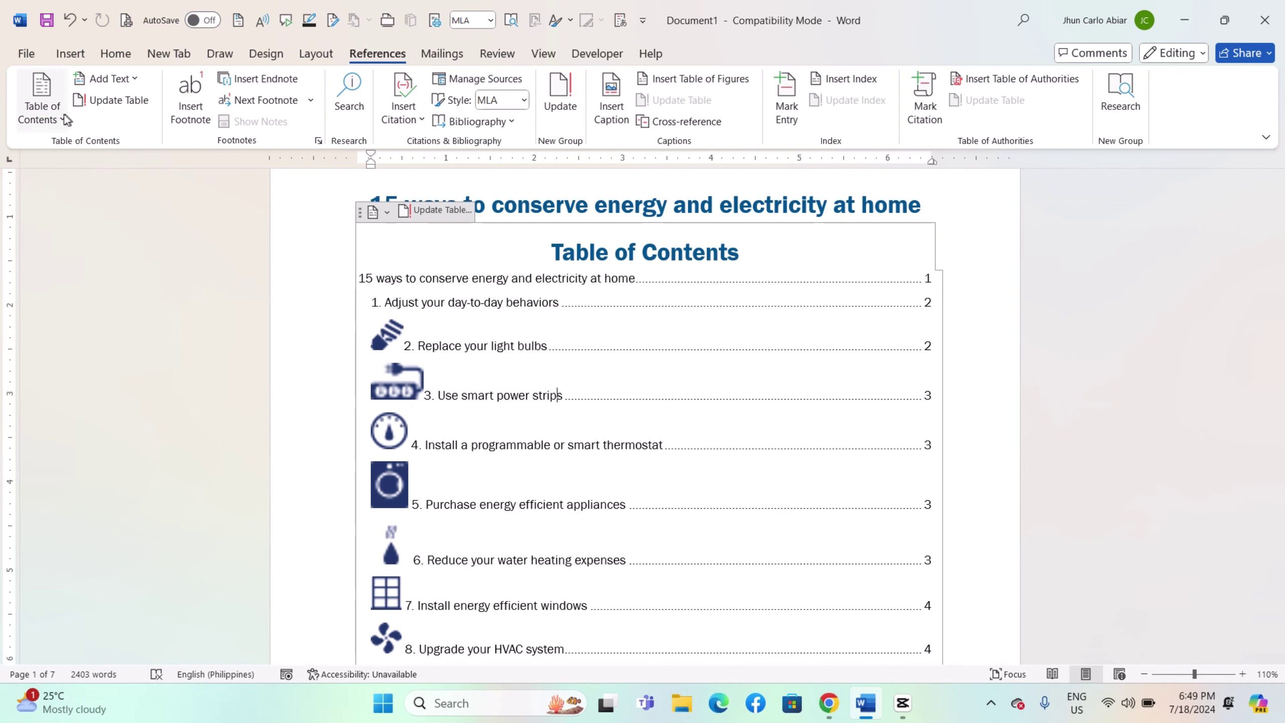
pyautogui.click(44, 113)
pyautogui.click(245, 232)
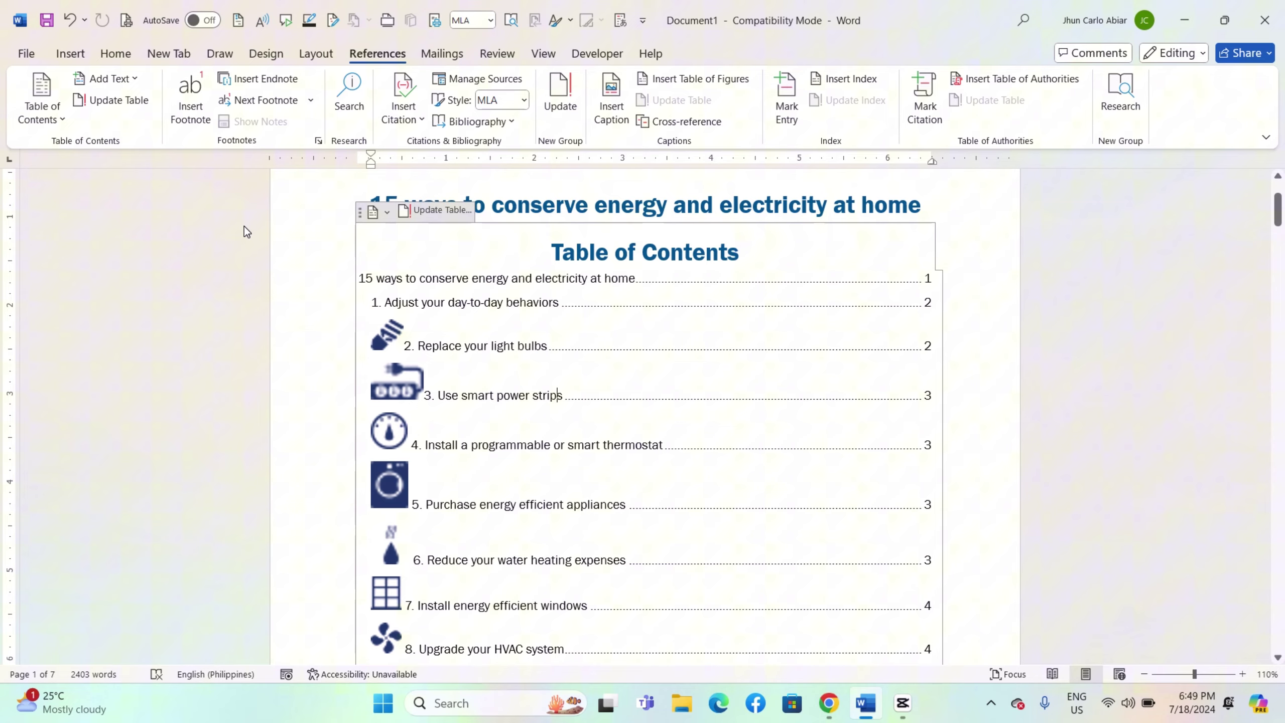
pyautogui.scroll(3, 791, 331)
pyautogui.scroll(4, 791, 332)
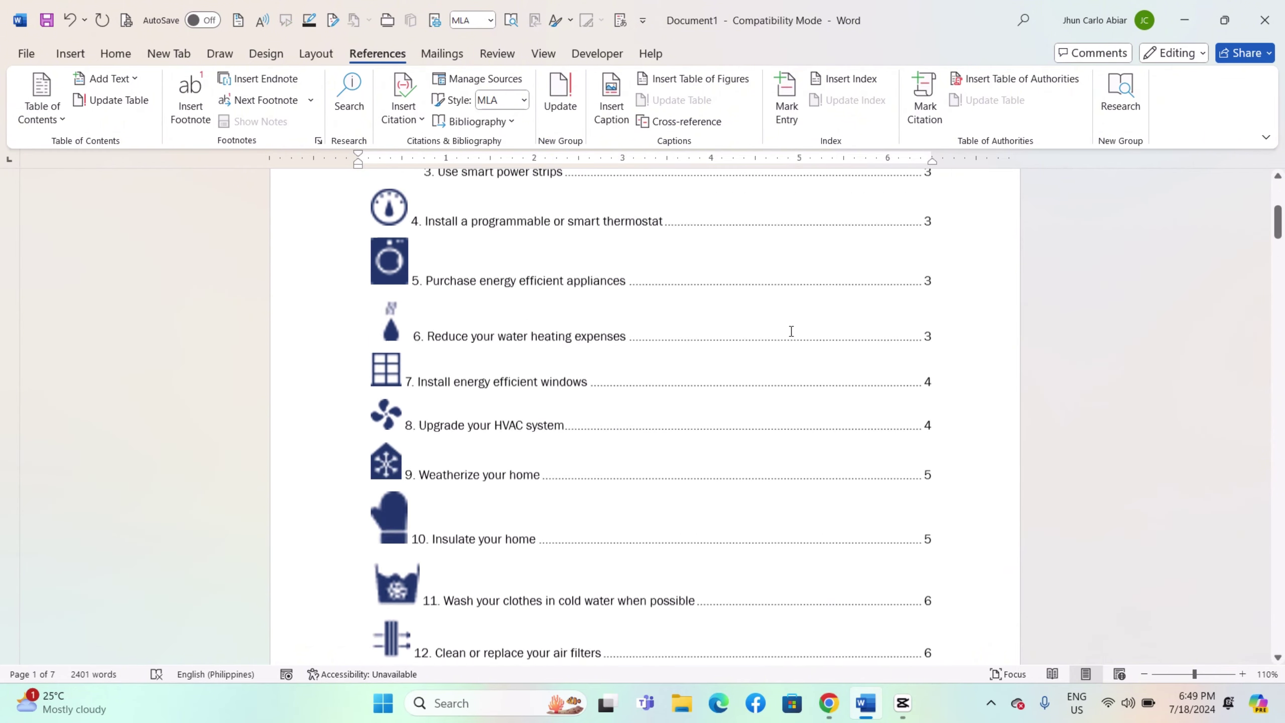
pyautogui.scroll(5, 791, 331)
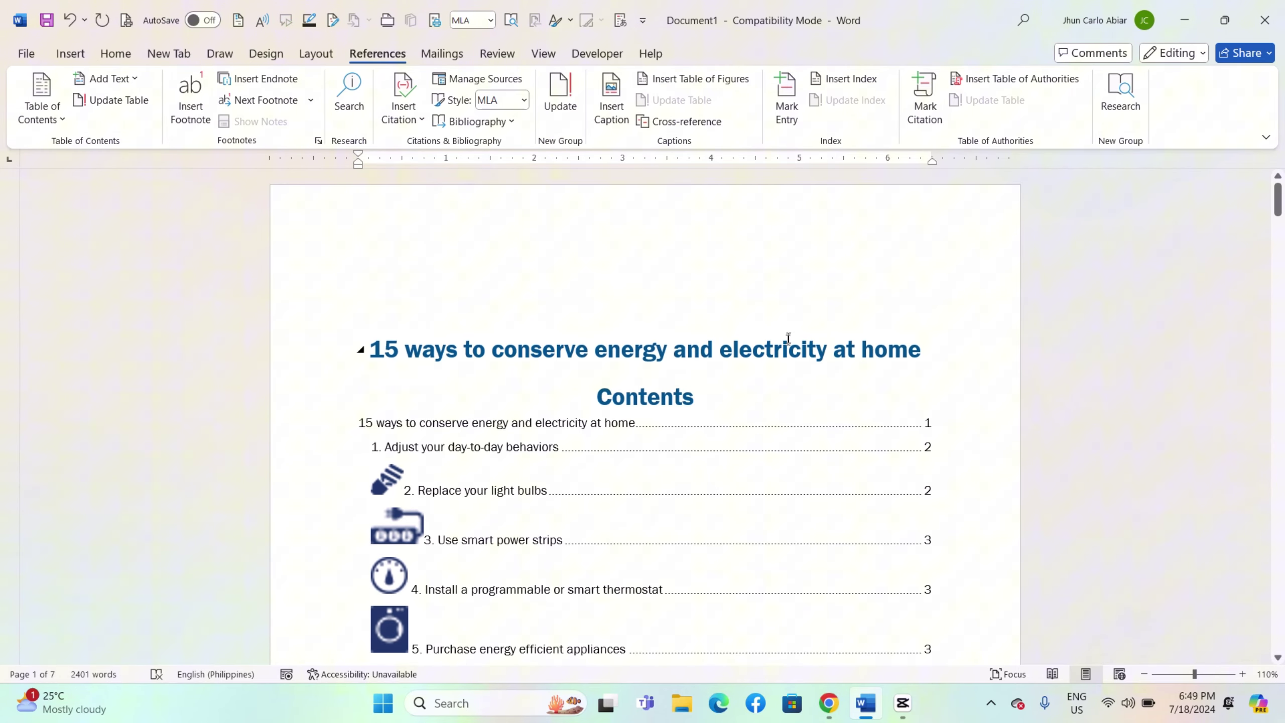
pyautogui.click(792, 399)
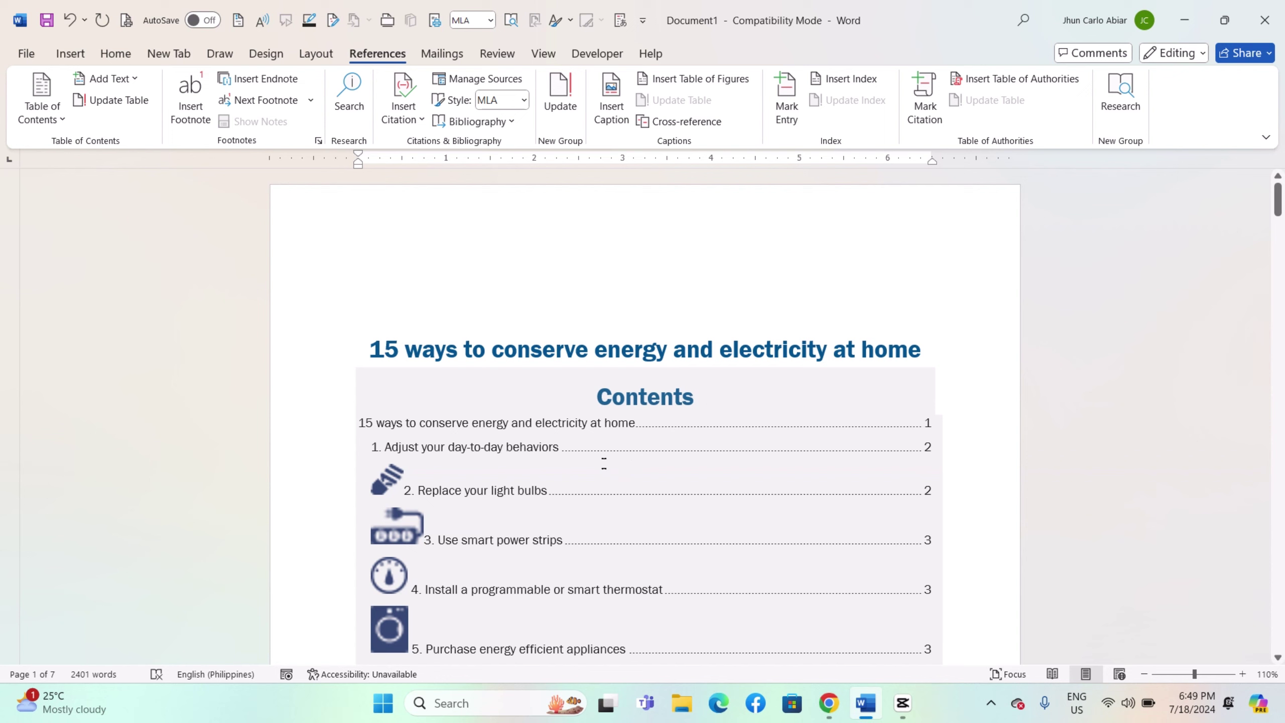
pyautogui.click(611, 470)
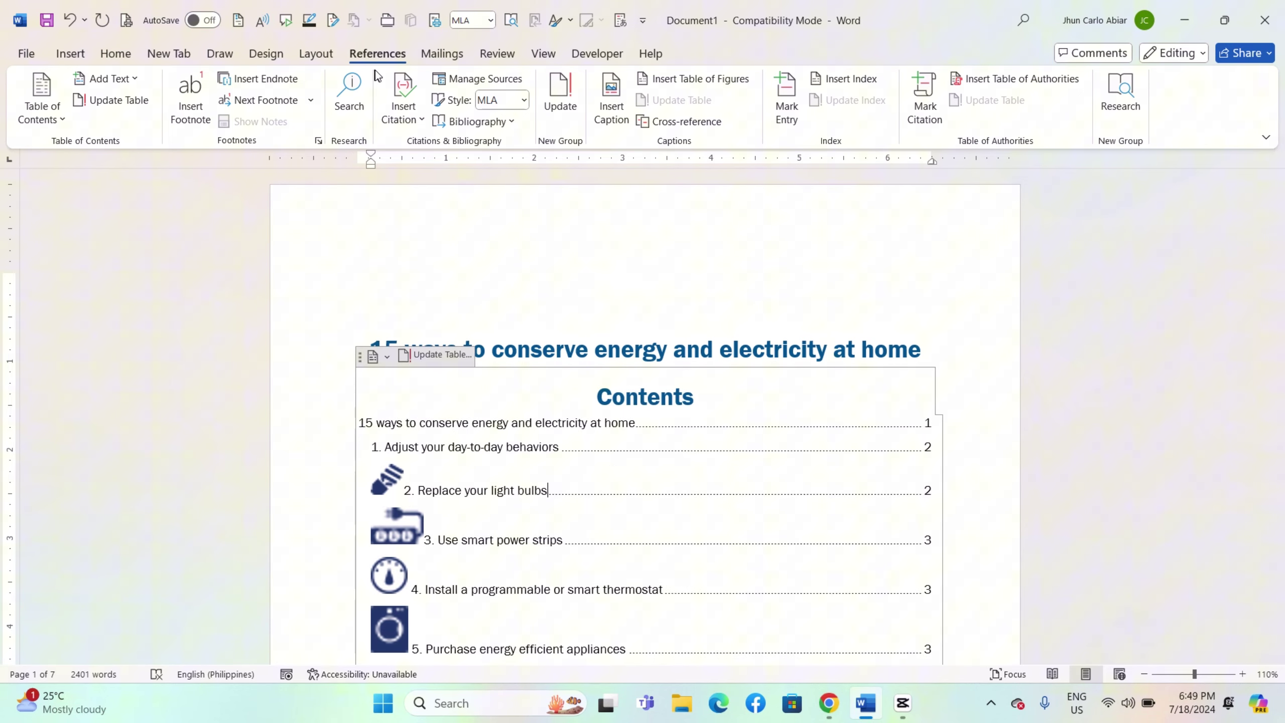
# Enable 'Use hyperlinks instead of page numbers' in the Custom Table of Contents settings.
pyautogui.click(61, 121)
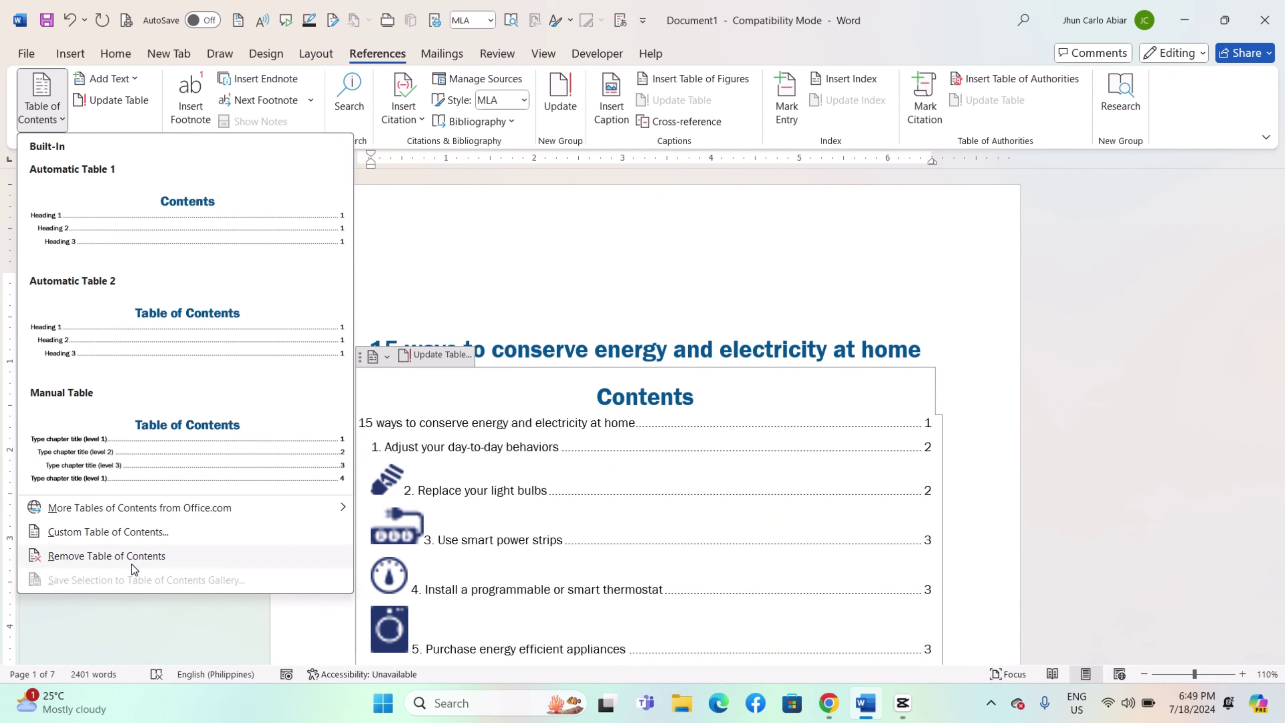
pyautogui.click(146, 533)
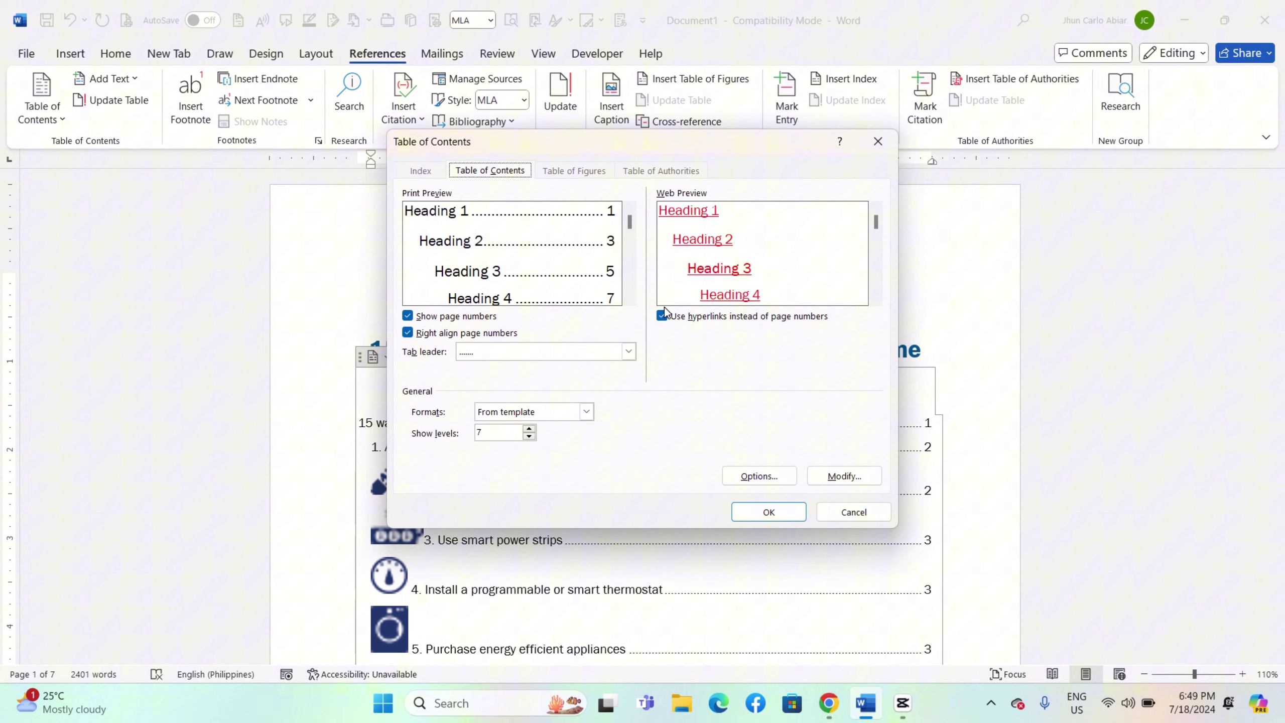
pyautogui.click(662, 317)
pyautogui.click(663, 317)
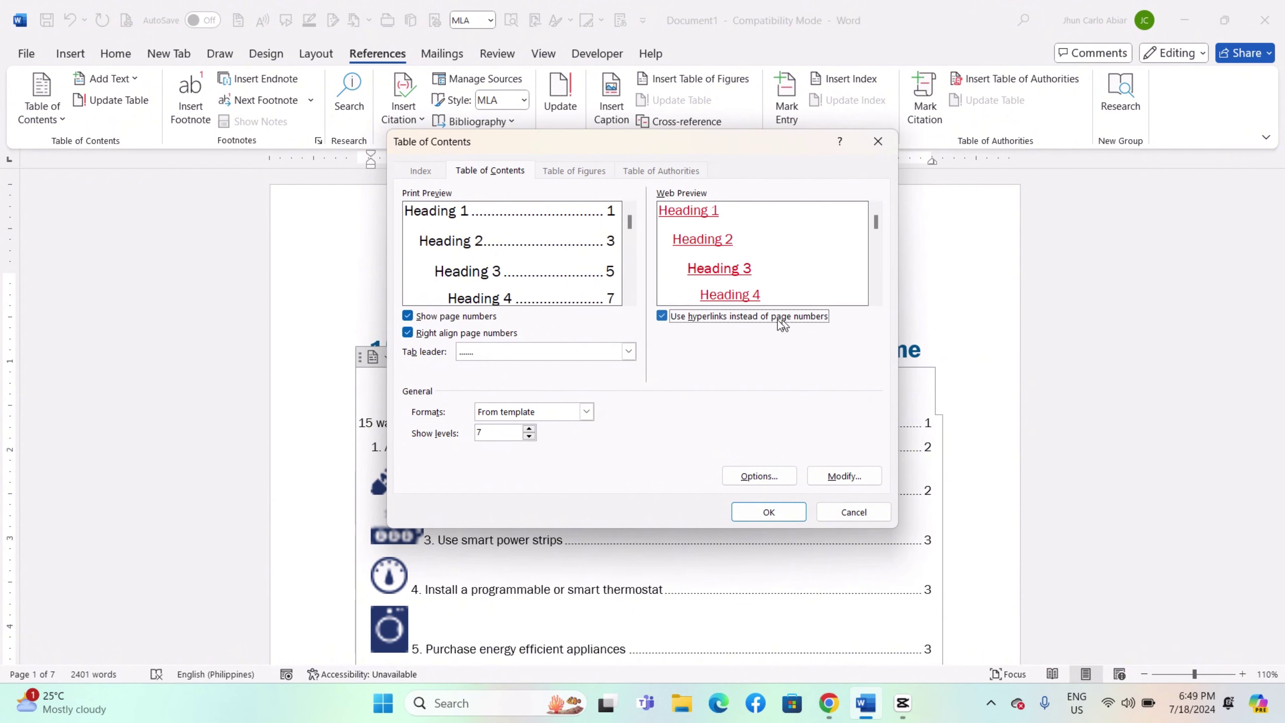
pyautogui.click(769, 513)
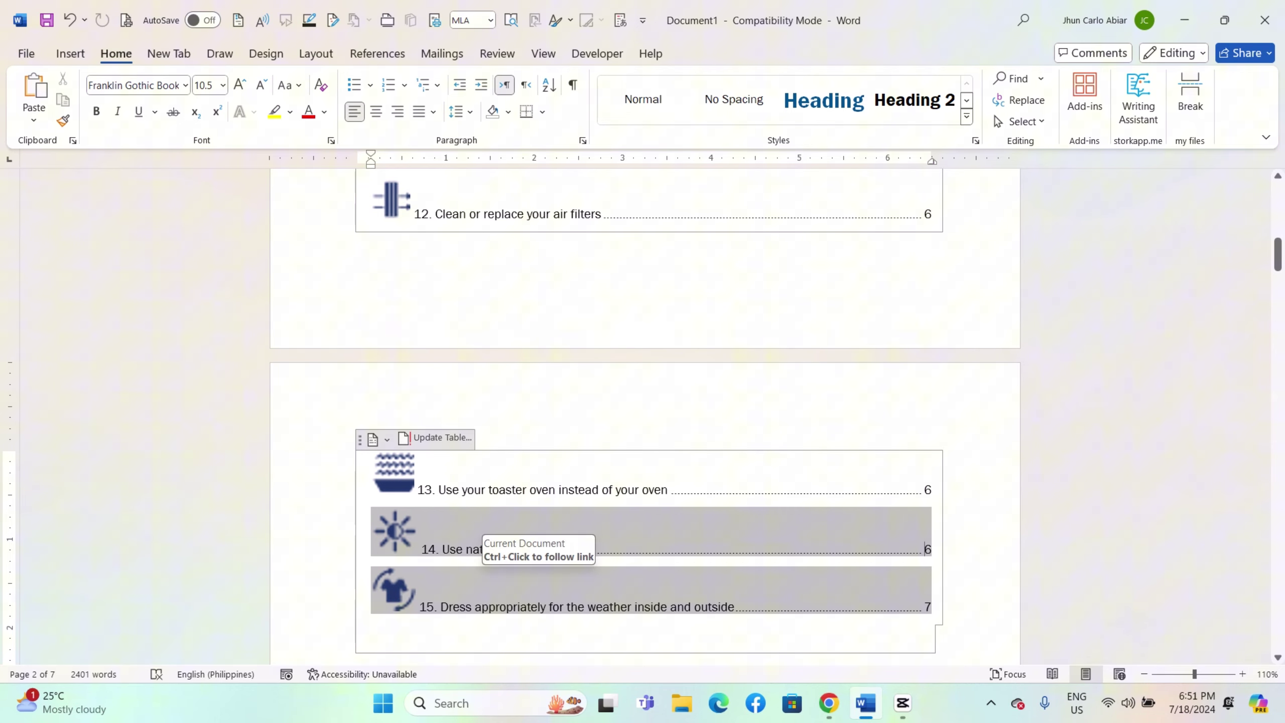
pyautogui.scroll(-2, 532, 491)
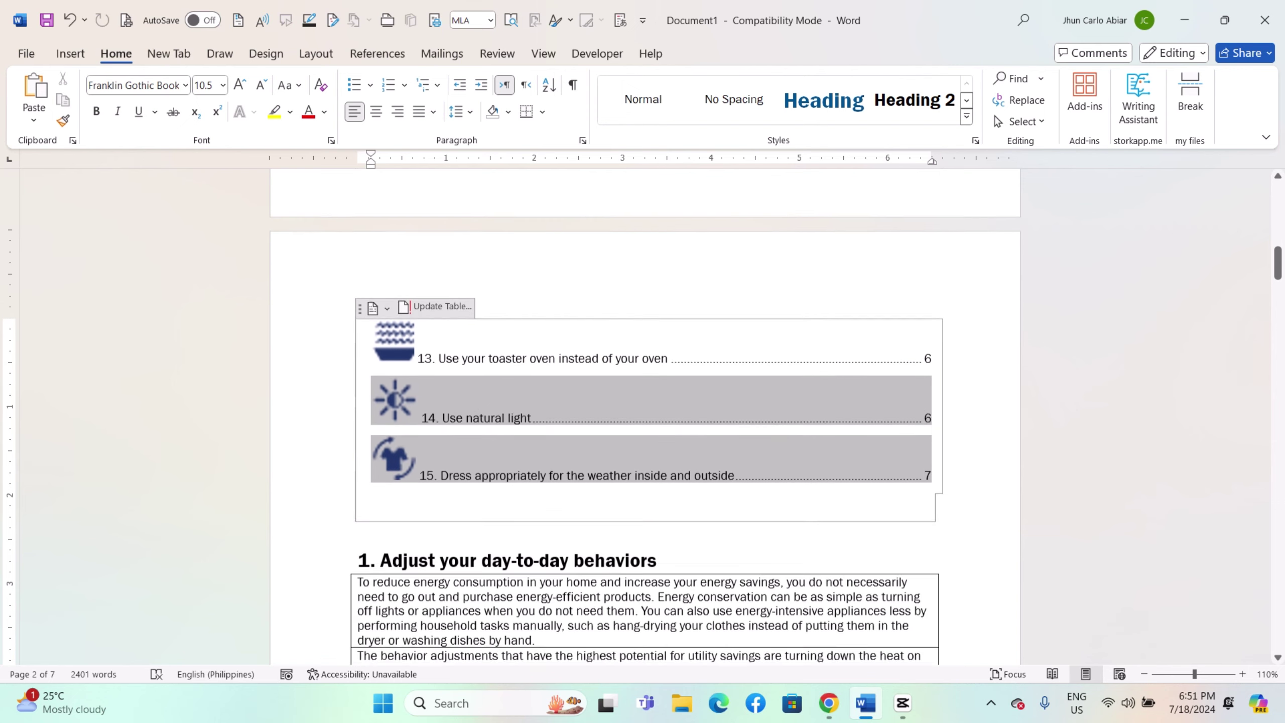
pyautogui.scroll(6, 512, 494)
pyautogui.scroll(7, 512, 494)
pyautogui.scroll(1, 516, 493)
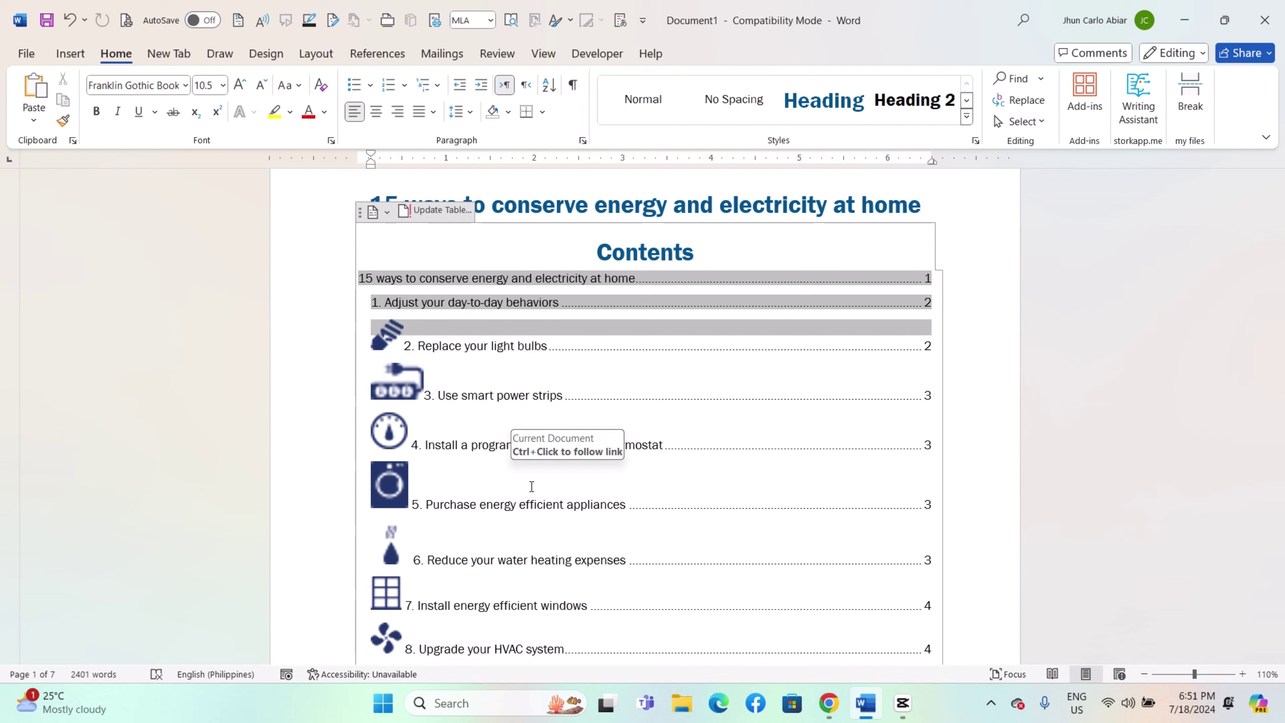
pyautogui.press('alt')
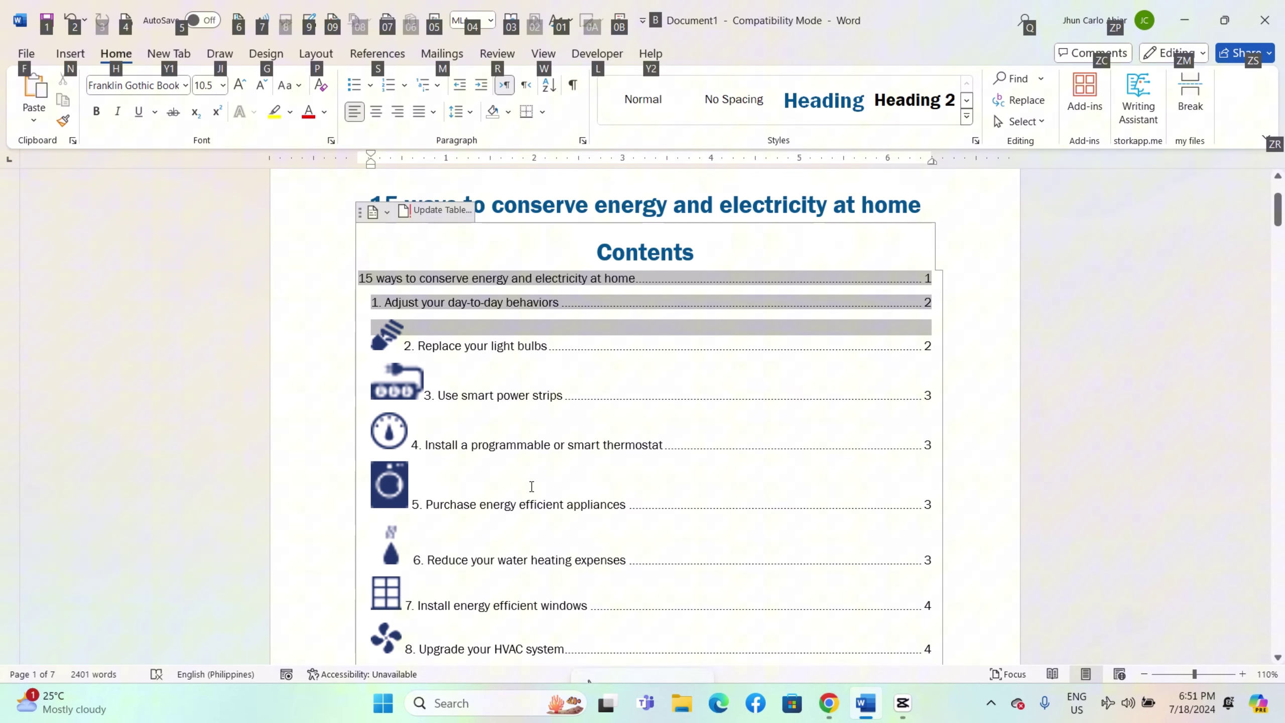
pyautogui.press('Escape')
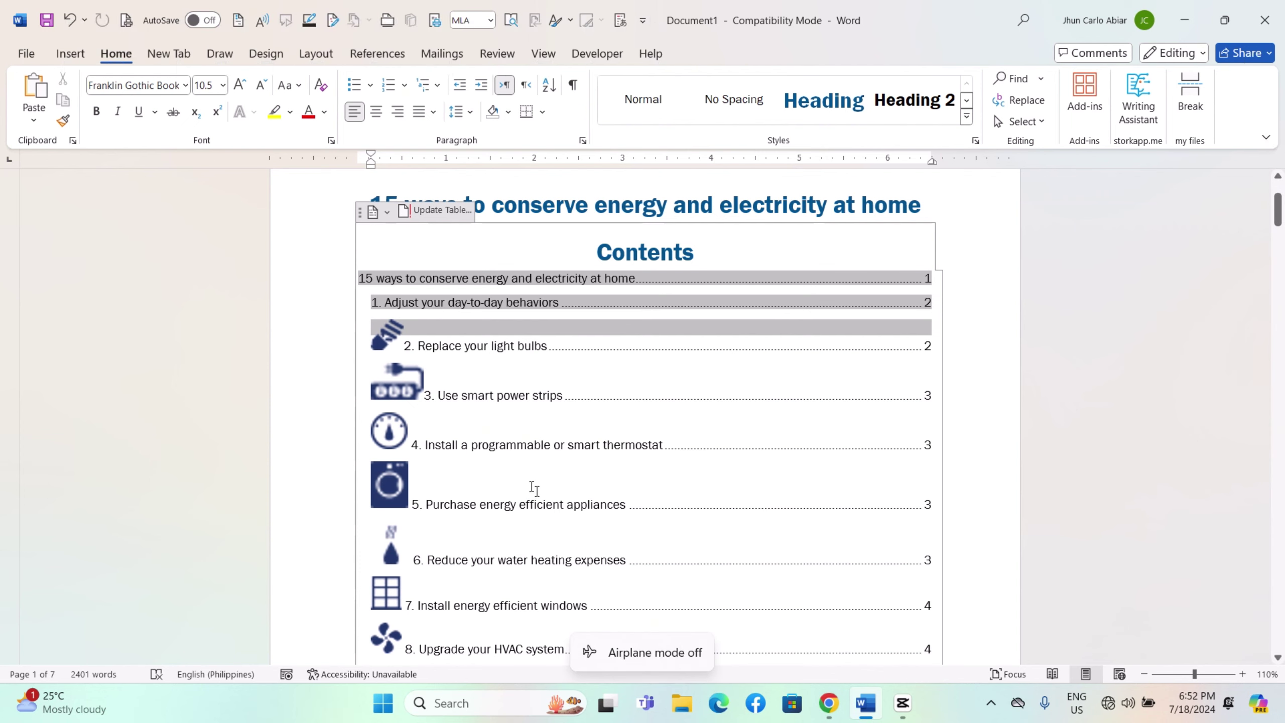
pyautogui.press('alt')
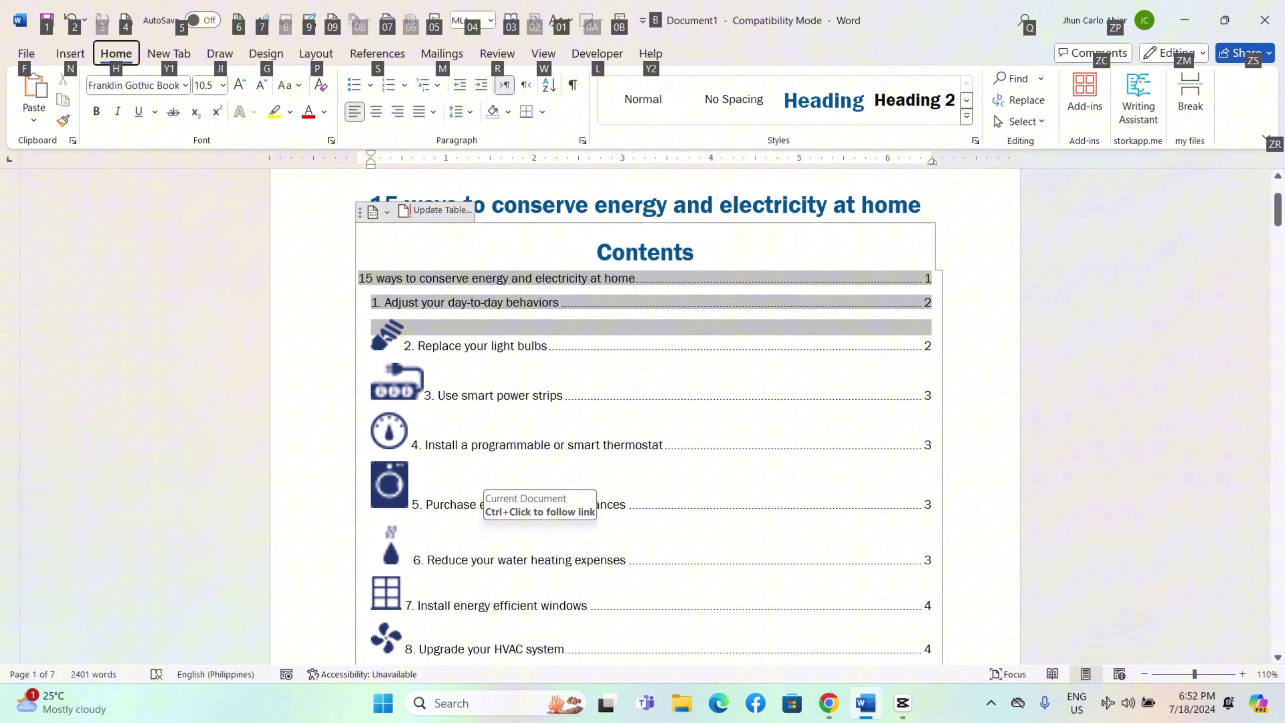
pyautogui.press('Escape')
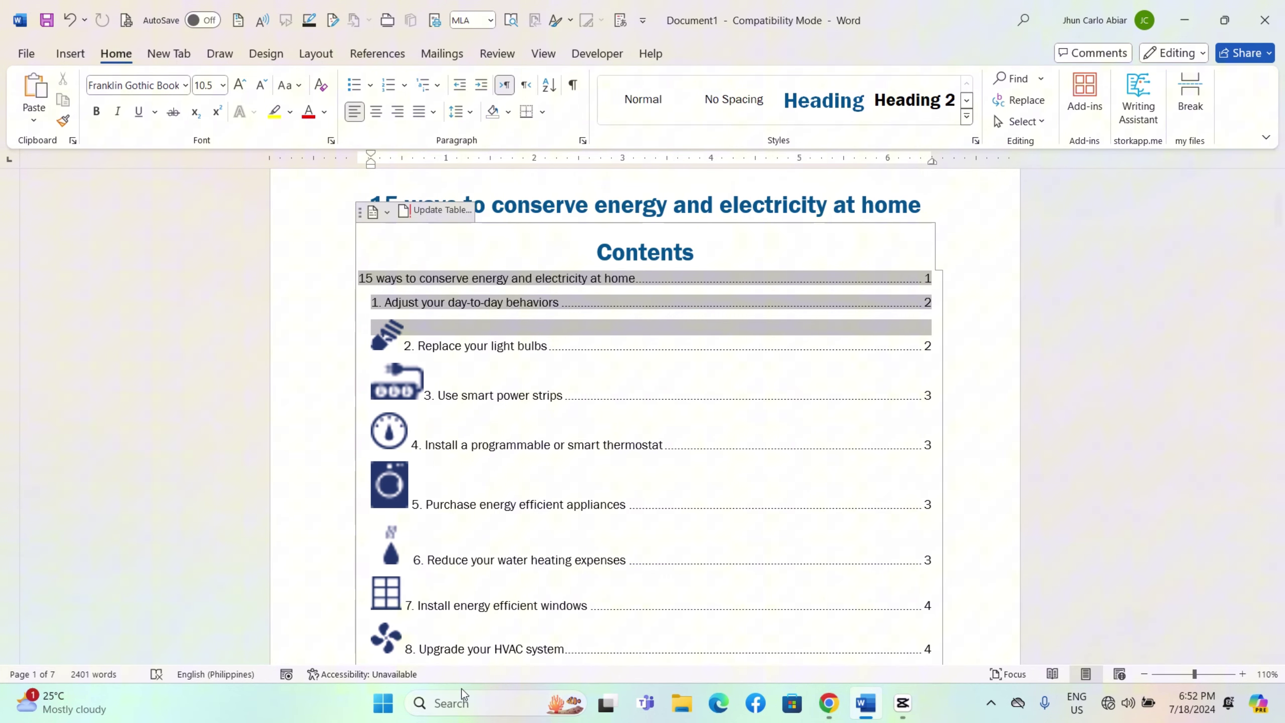
# Update the table of contents field with page numbers only.
pyautogui.rightClick(436, 507)
pyautogui.click(488, 385)
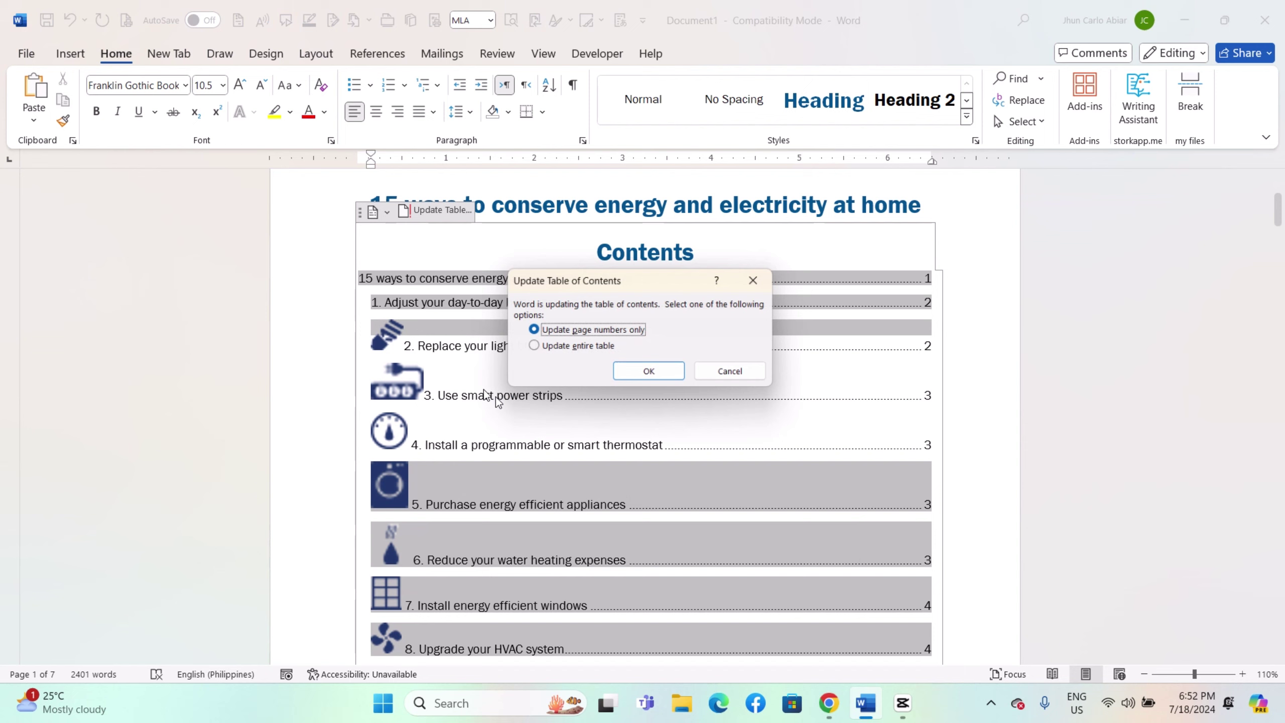
pyautogui.click(652, 375)
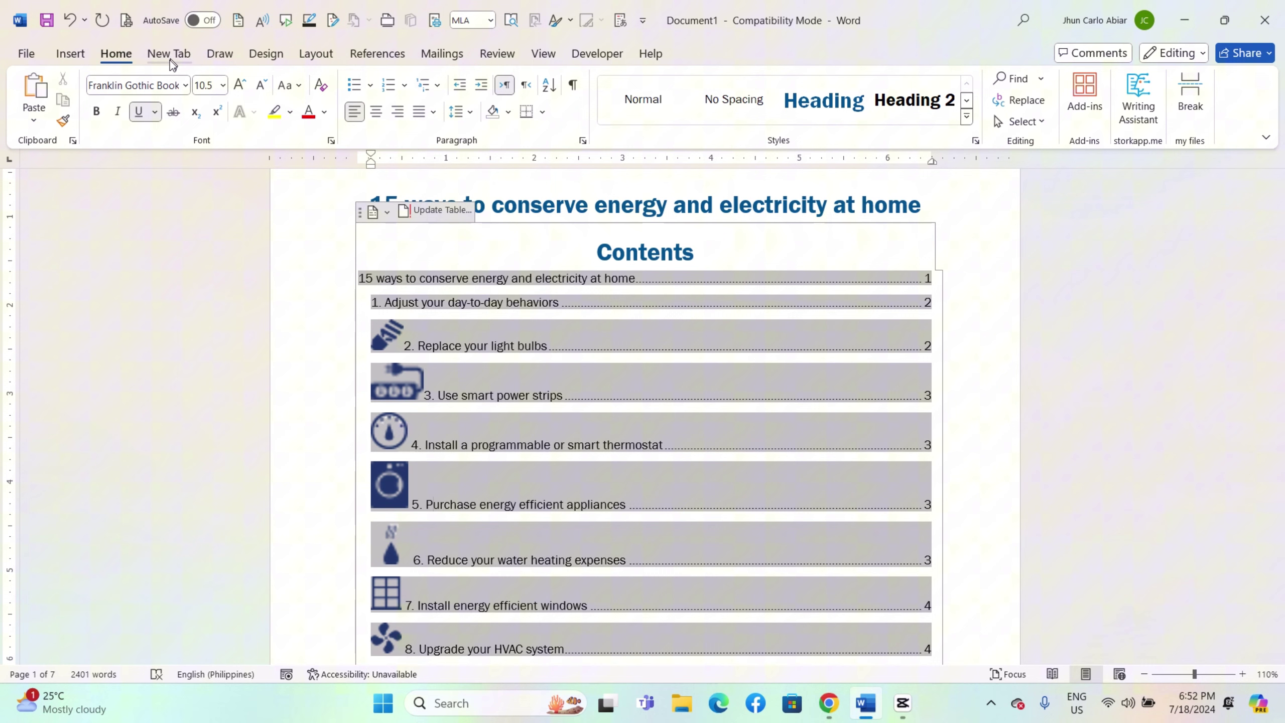
# Accept the TOC 1 Modify Style settings unchanged and close the Styles pane.
pyautogui.click(975, 141)
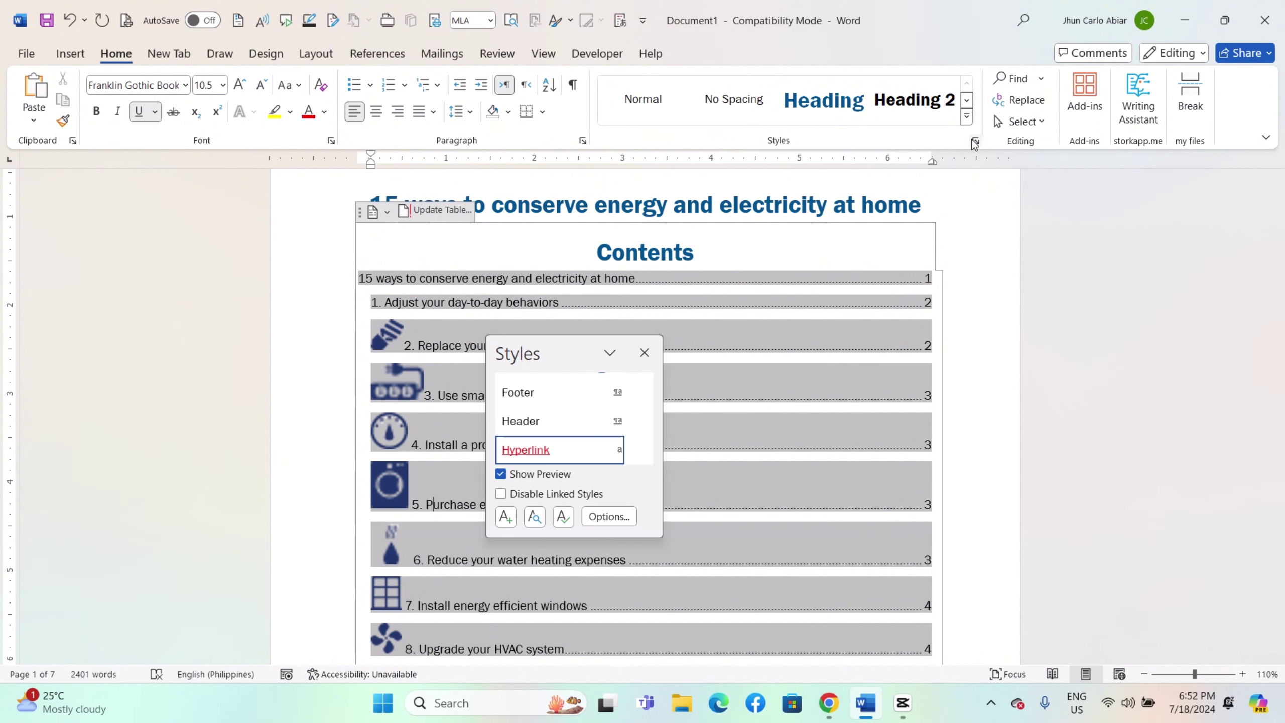
pyautogui.scroll(-1, 588, 440)
pyautogui.scroll(2, 589, 440)
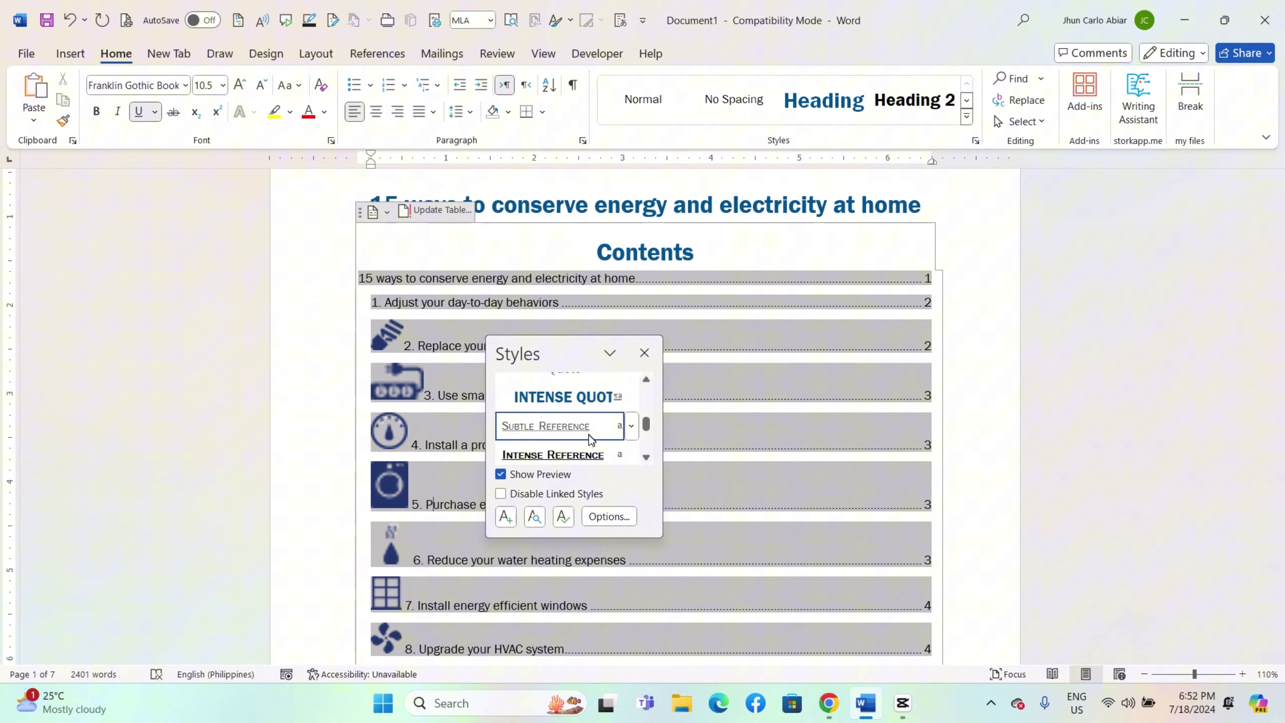
pyautogui.scroll(2, 588, 432)
pyautogui.scroll(2, 590, 439)
pyautogui.rightClick(533, 424)
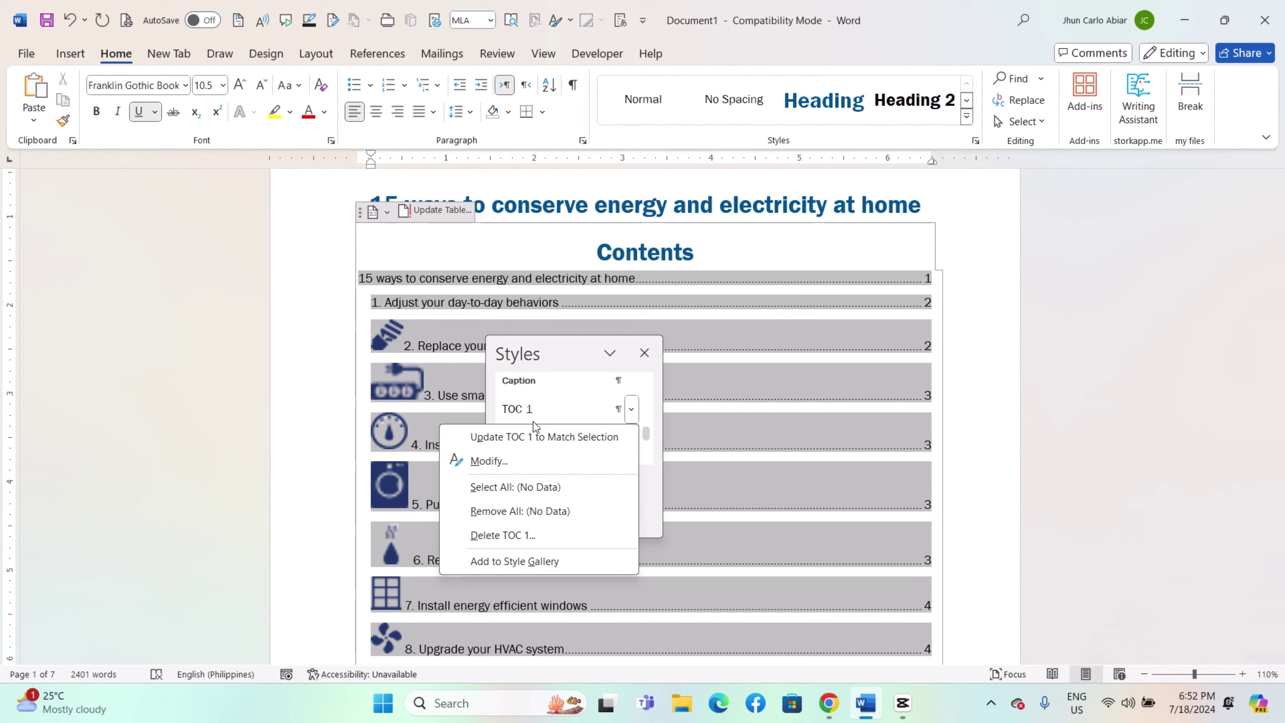
pyautogui.click(490, 460)
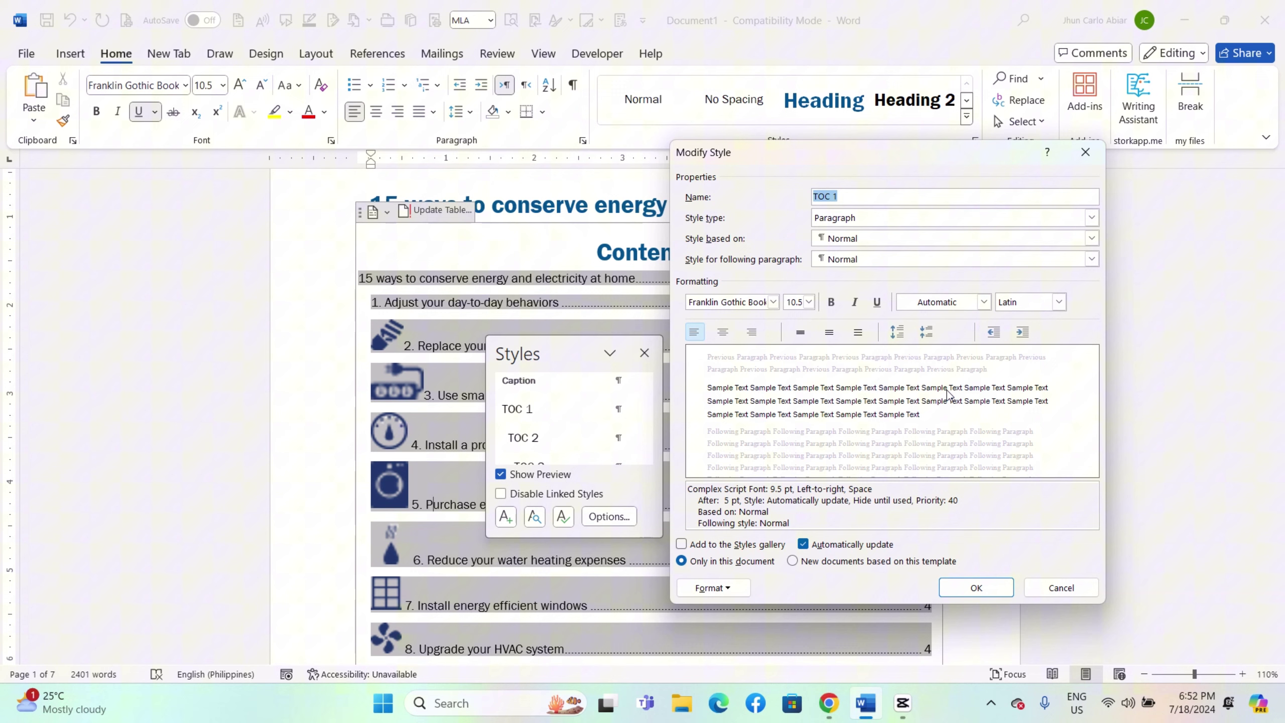
pyautogui.click(986, 597)
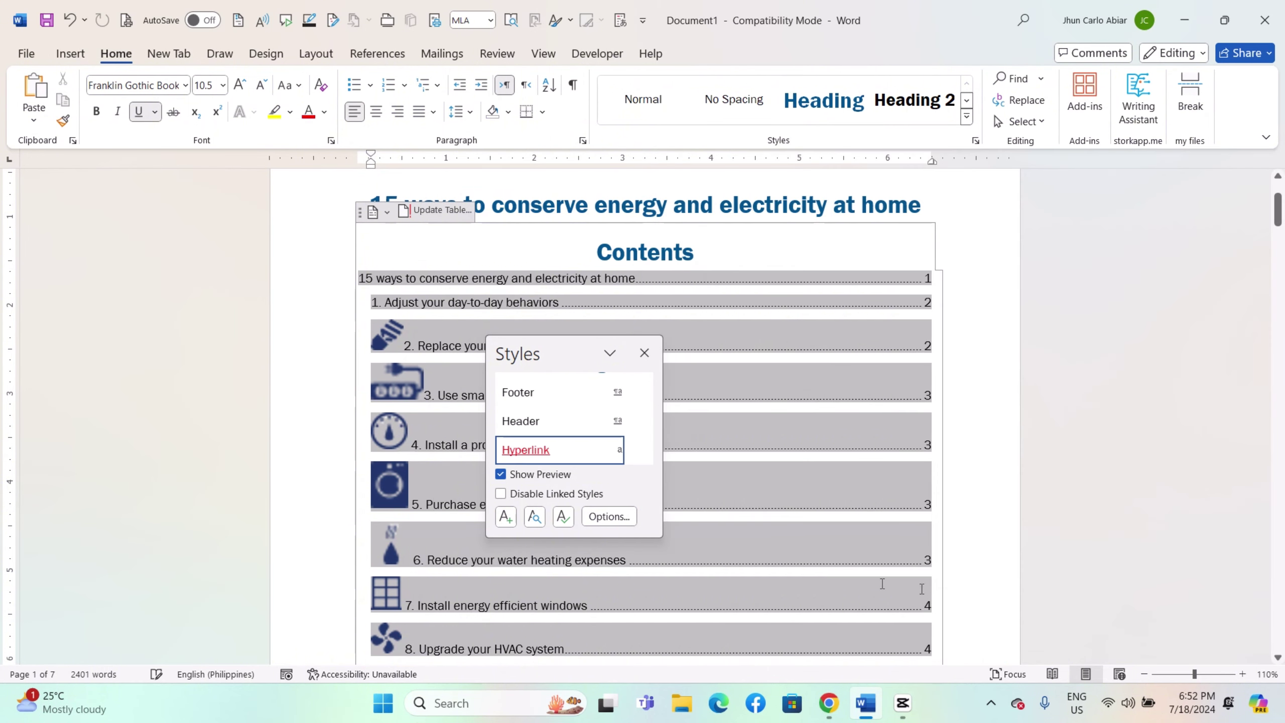
pyautogui.click(643, 353)
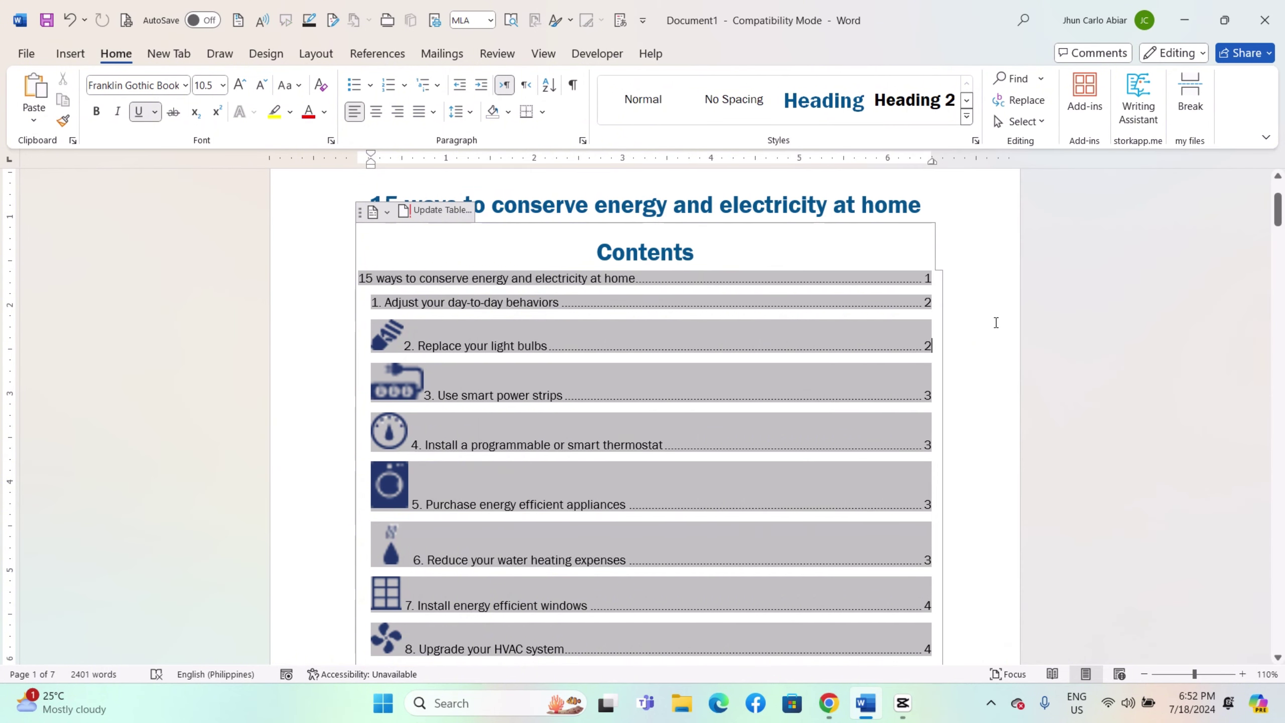